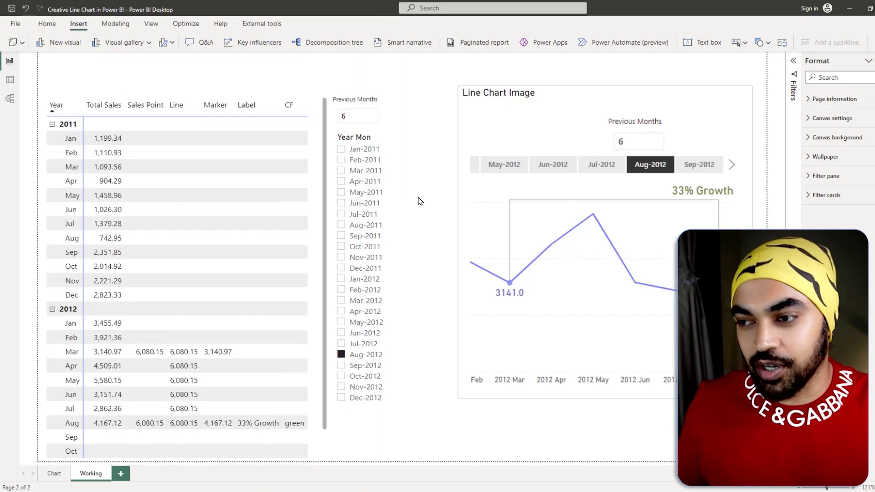
Switch the Year Mon slicer to Jul-2012 and back to Aug-2012, and check the matching rows in the sales matrix
{"action": "left_click", "coordinate": [491, 127]}
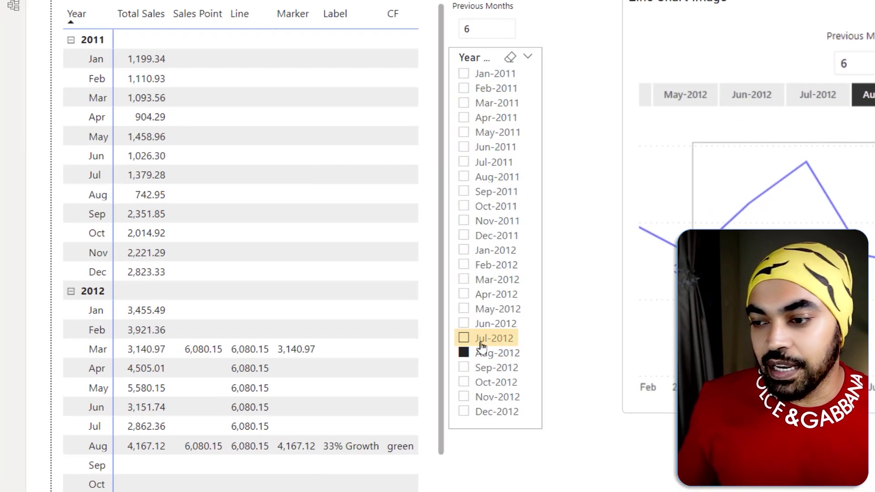
{"action": "left_click", "coordinate": [354, 348]}
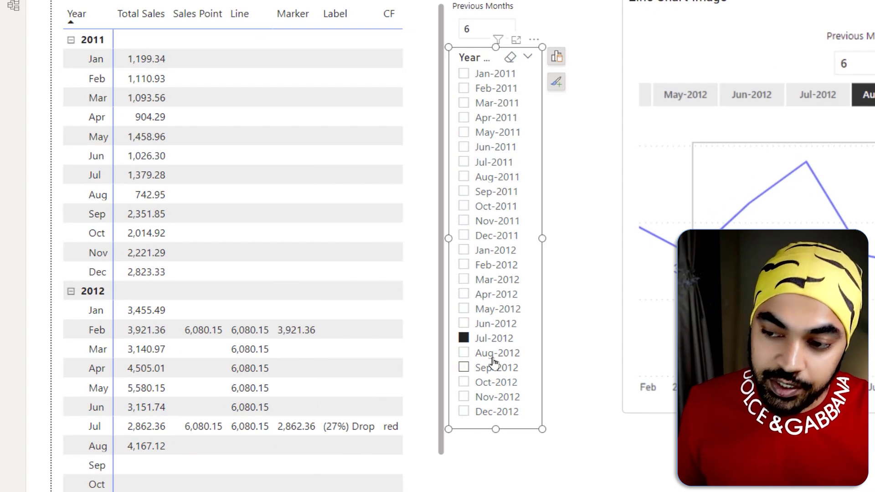
{"action": "left_click", "coordinate": [495, 355]}
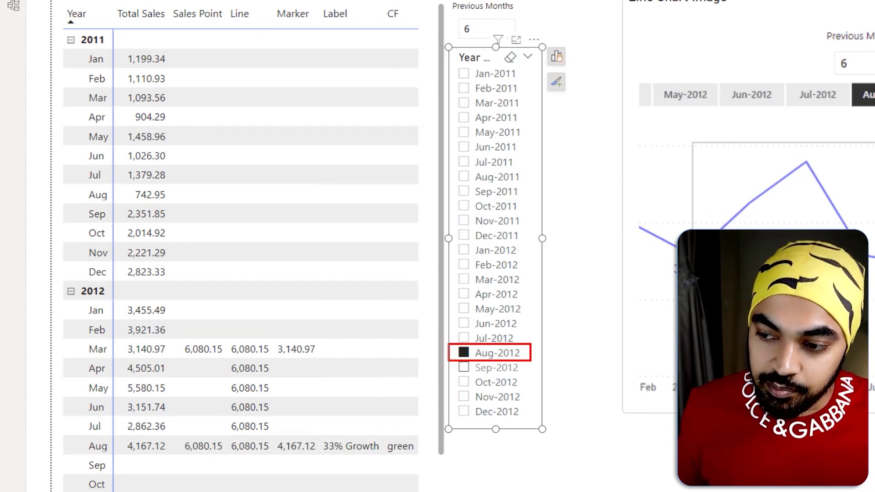
{"action": "left_click_drag", "start_coordinate": [88, 436], "coordinate": [179, 457]}
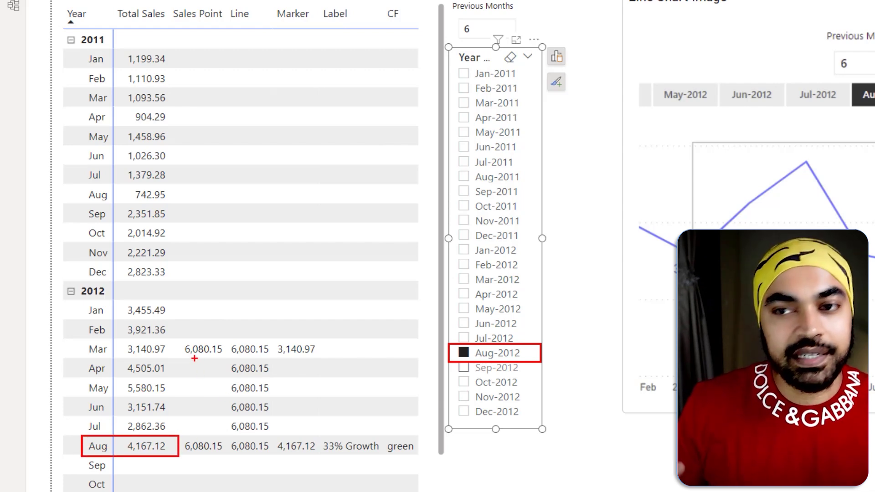
{"action": "key", "text": "Escape"}
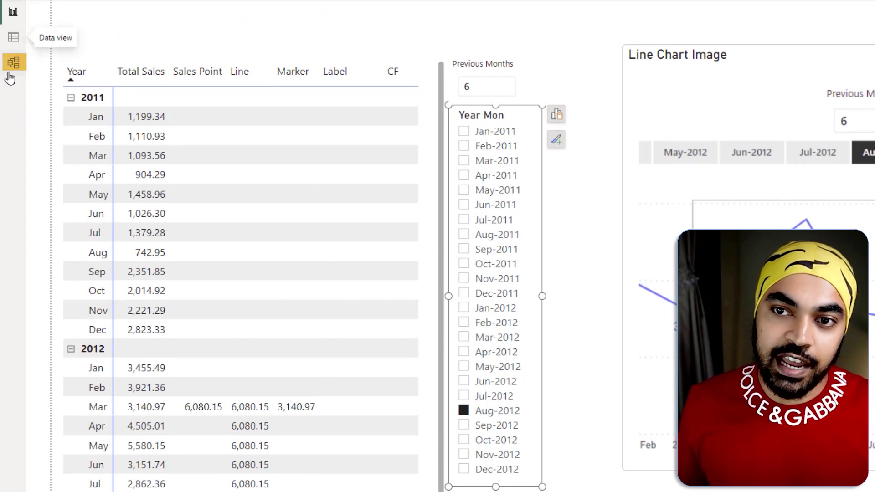
Open the data model diagram and examine the Sales, Products, Calendar and Calendar2 tables
{"action": "left_click", "coordinate": [12, 38]}
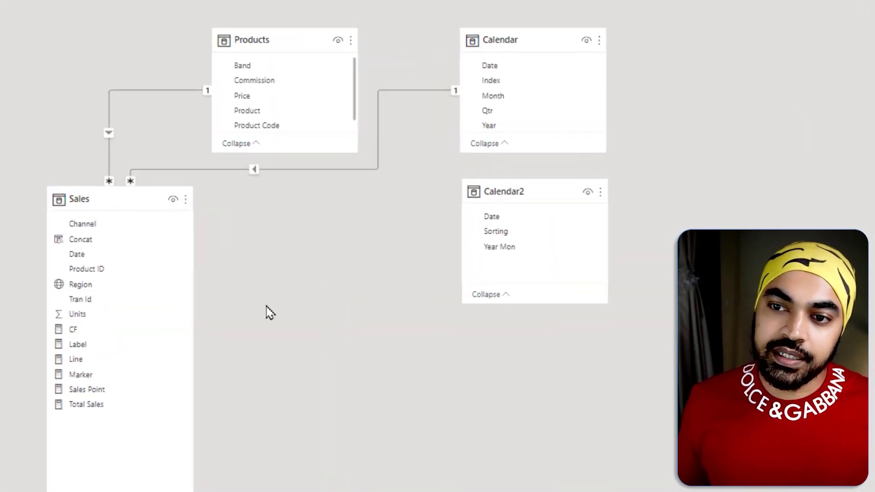
{"action": "key", "text": "ctrl+2"}
{"action": "left_click_drag", "start_coordinate": [119, 177], "coordinate": [142, 176]}
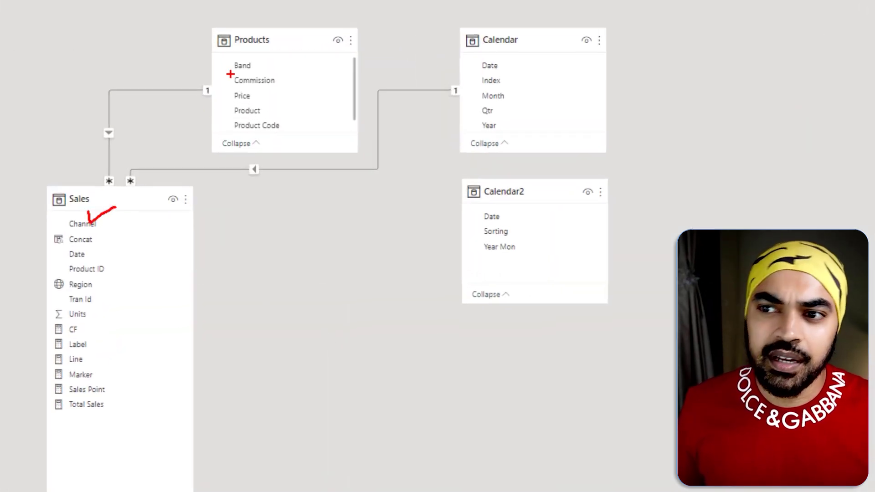
{"action": "left_click_drag", "start_coordinate": [245, 55], "coordinate": [273, 39]}
{"action": "left_click_drag", "start_coordinate": [467, 51], "coordinate": [499, 42]}
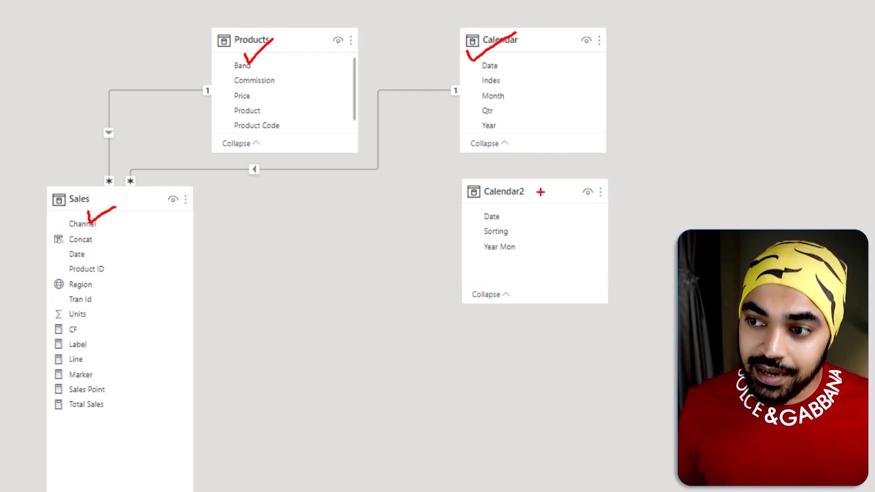
{"action": "mouse_move", "coordinate": [546, 179]}
{"action": "left_mouse_down"}
{"action": "mouse_move", "coordinate": [441, 204]}
{"action": "mouse_move", "coordinate": [451, 279]}
{"action": "mouse_move", "coordinate": [558, 306]}
{"action": "mouse_move", "coordinate": [635, 229]}
{"action": "mouse_move", "coordinate": [570, 166]}
{"action": "mouse_move", "coordinate": [501, 180]}
{"action": "left_mouse_up"}
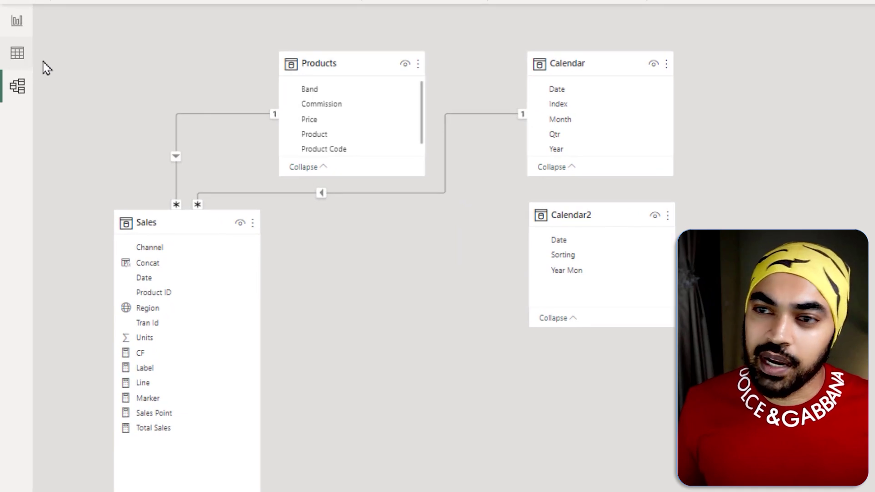
Show the Calendar2 table's data and examine its Date, Sorting and Year Mon columns
{"action": "left_click", "coordinate": [16, 53]}
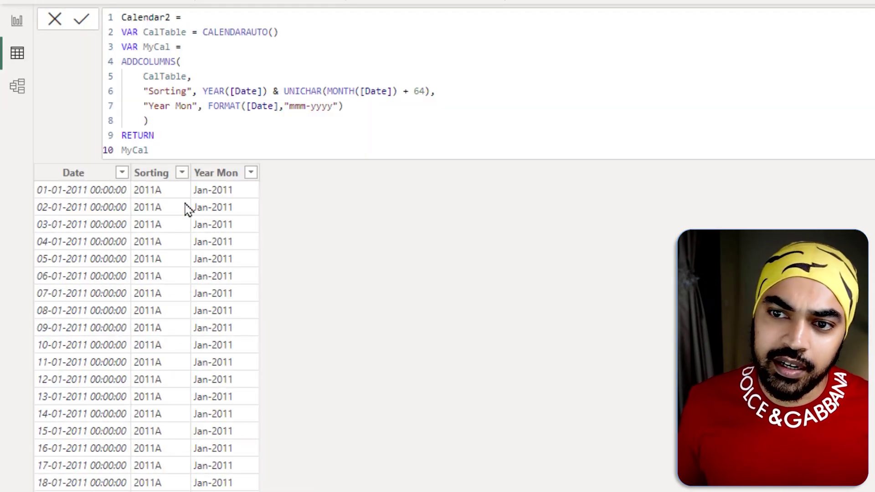
{"action": "left_click_drag", "start_coordinate": [58, 182], "coordinate": [90, 167]}
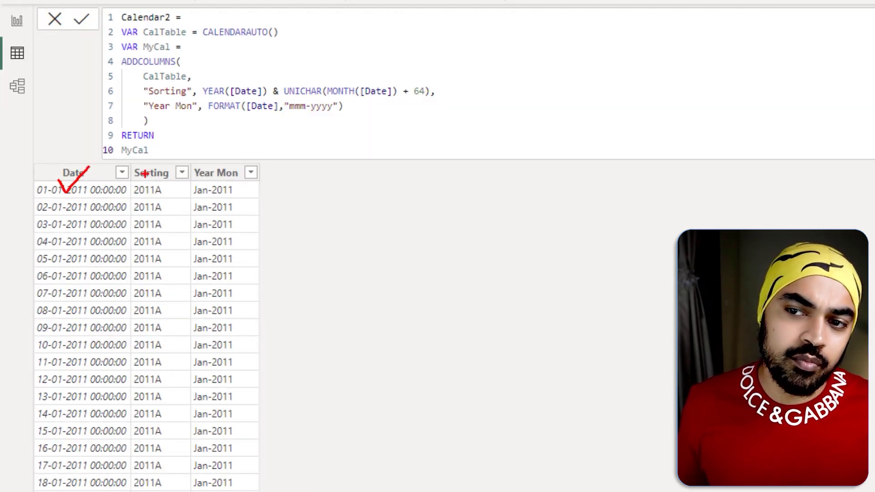
{"action": "left_click_drag", "start_coordinate": [144, 174], "coordinate": [177, 159]}
{"action": "mouse_move", "coordinate": [206, 174]}
{"action": "left_mouse_down"}
{"action": "mouse_move", "coordinate": [220, 184]}
{"action": "mouse_move", "coordinate": [238, 161]}
{"action": "mouse_move", "coordinate": [268, 162]}
{"action": "mouse_move", "coordinate": [235, 230]}
{"action": "mouse_move", "coordinate": [229, 145]}
{"action": "left_mouse_up"}
{"action": "key", "text": "Escape"}
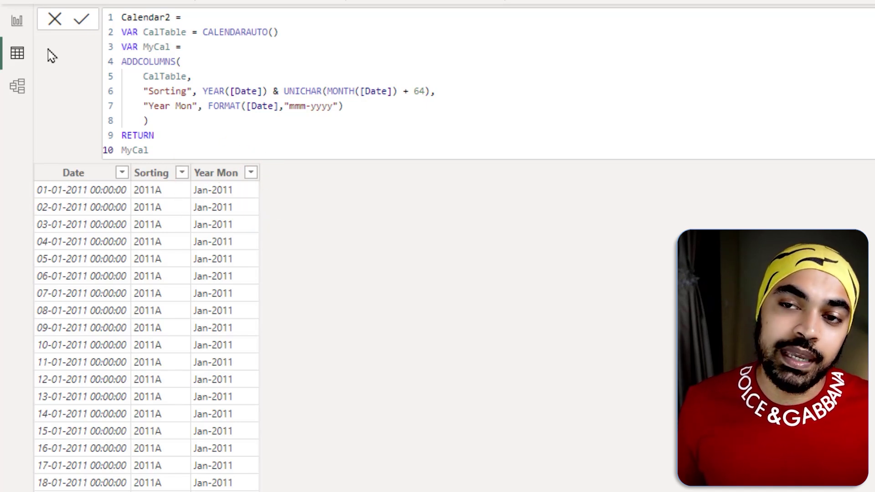
Return to the report page and inspect the Year Mon and Previous Months slicers
{"action": "left_click", "coordinate": [18, 23]}
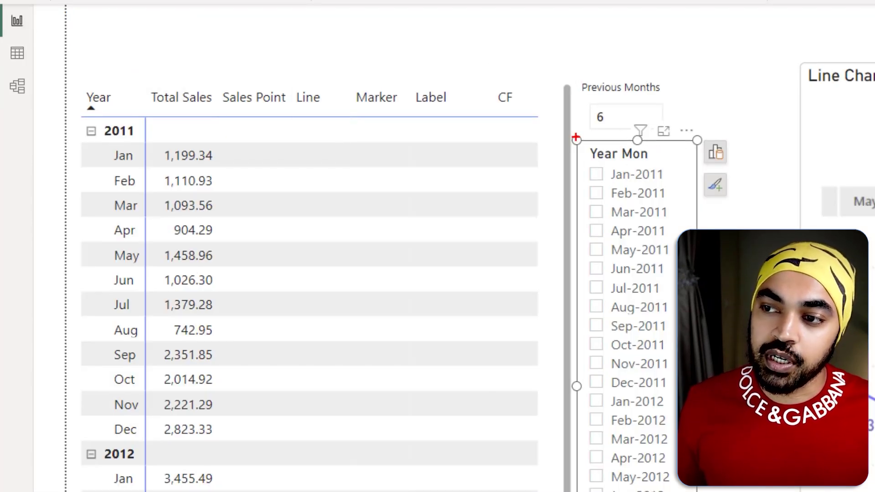
{"action": "mouse_move", "coordinate": [576, 138]}
{"action": "left_mouse_down"}
{"action": "mouse_move", "coordinate": [670, 273]}
{"action": "mouse_move", "coordinate": [673, 356]}
{"action": "left_mouse_up"}
{"action": "key", "text": "Escape"}
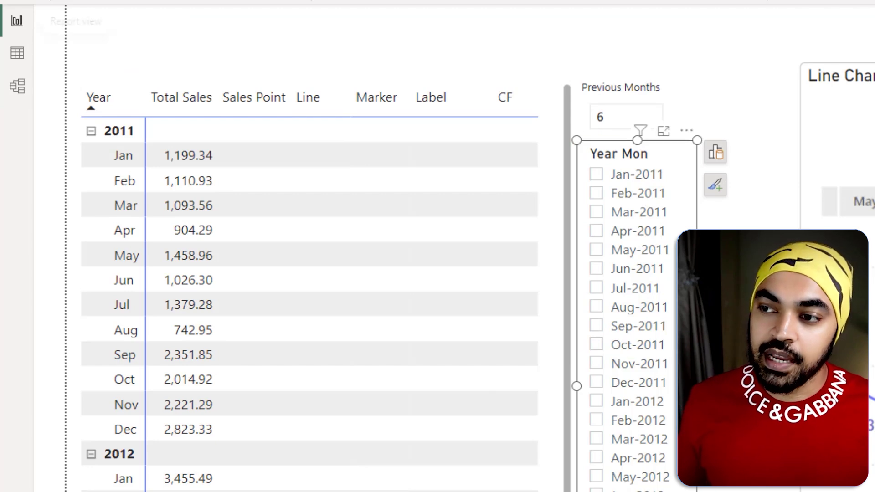
{"action": "left_click", "coordinate": [744, 92]}
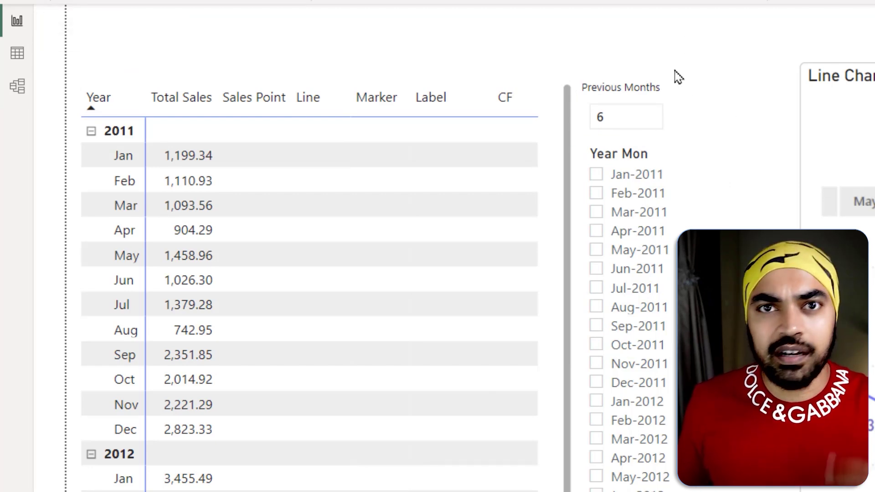
{"action": "left_click", "coordinate": [666, 97]}
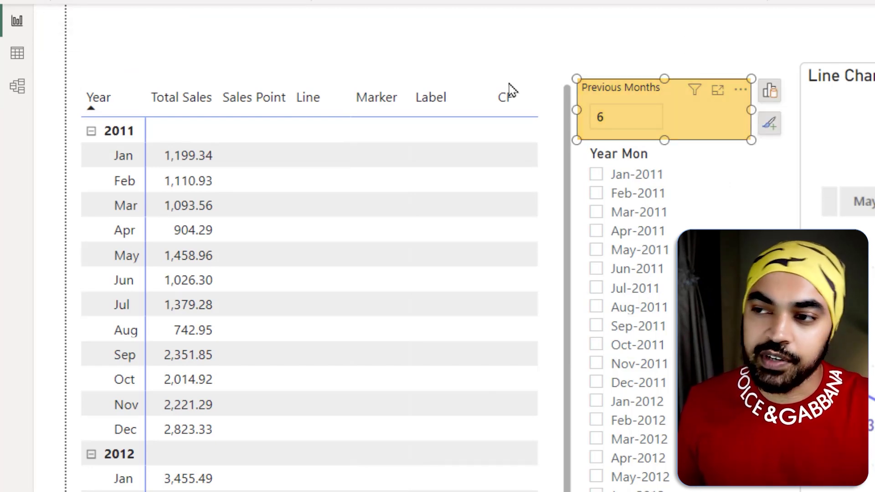
Examine the Period column of the PeriodRange table, and return to the Previous Months slicer on the report page
{"action": "left_click", "coordinate": [18, 54]}
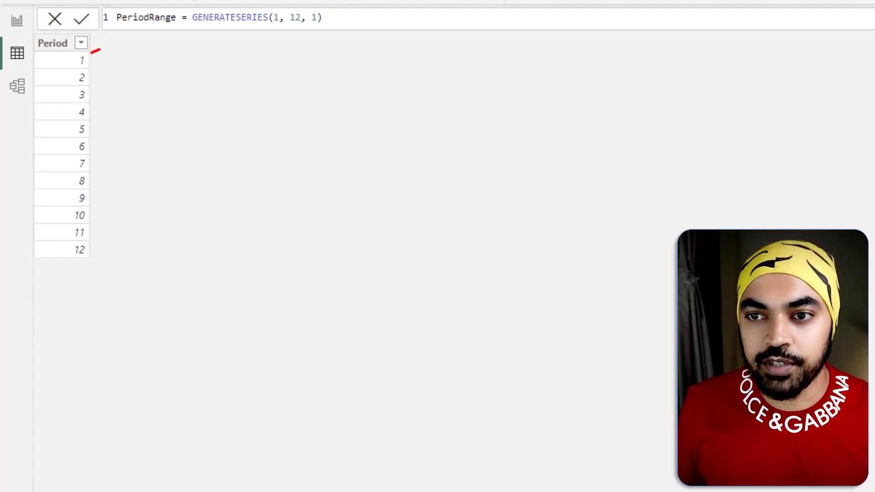
{"action": "left_click_drag", "start_coordinate": [99, 253], "coordinate": [115, 242]}
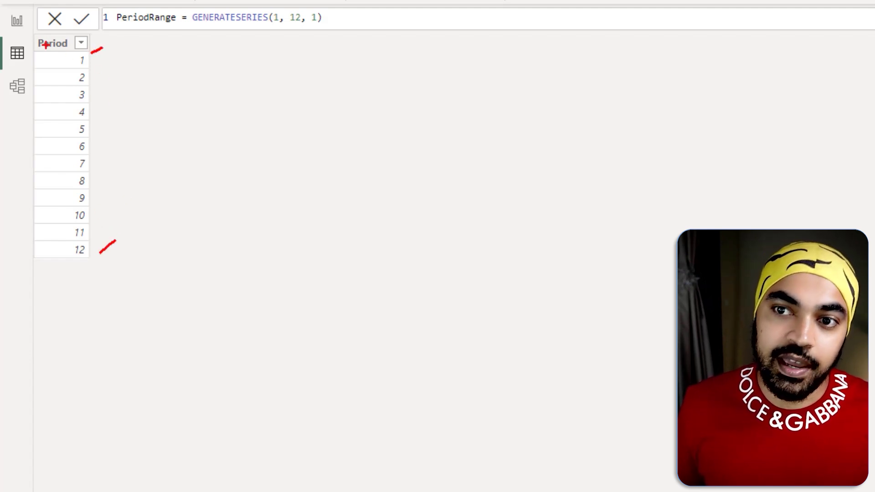
{"action": "left_click_drag", "start_coordinate": [28, 39], "coordinate": [115, 297]}
{"action": "key", "text": "Escape"}
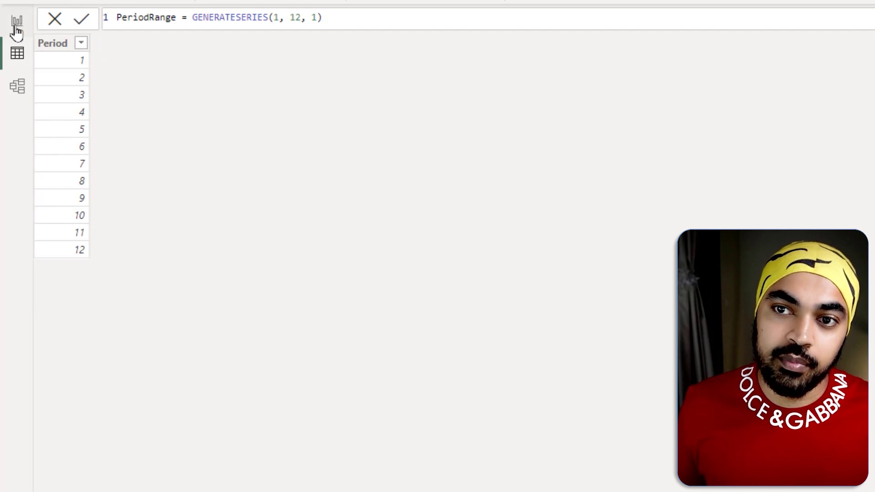
{"action": "left_click", "coordinate": [17, 23]}
{"action": "key", "text": "ctrl+2"}
{"action": "mouse_move", "coordinate": [668, 104]}
{"action": "left_mouse_down"}
{"action": "mouse_move", "coordinate": [684, 110]}
{"action": "mouse_move", "coordinate": [693, 72]}
{"action": "left_mouse_up"}
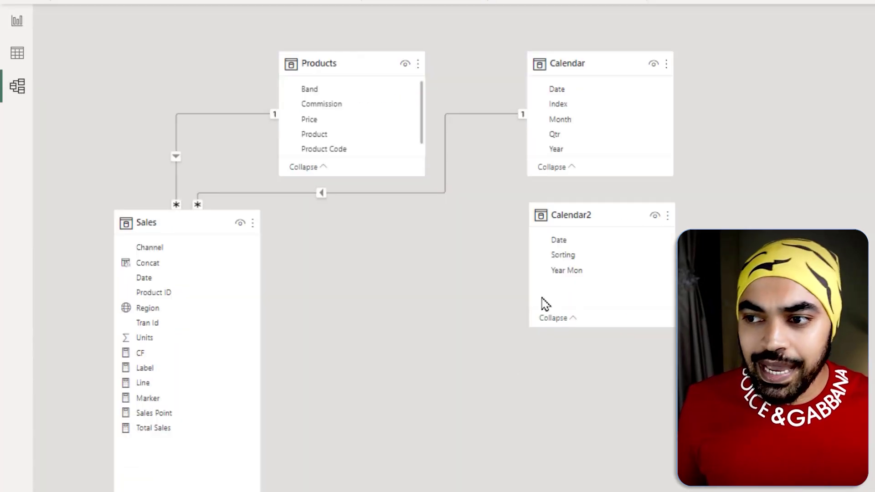
Examine in the model diagram how Calendar2 and its Year Mon field relate to the Sales table
{"action": "key", "text": "ctrl+2"}
{"action": "mouse_move", "coordinate": [593, 209]}
{"action": "left_mouse_down"}
{"action": "mouse_move", "coordinate": [527, 213]}
{"action": "mouse_move", "coordinate": [614, 224]}
{"action": "mouse_move", "coordinate": [586, 208]}
{"action": "left_mouse_up"}
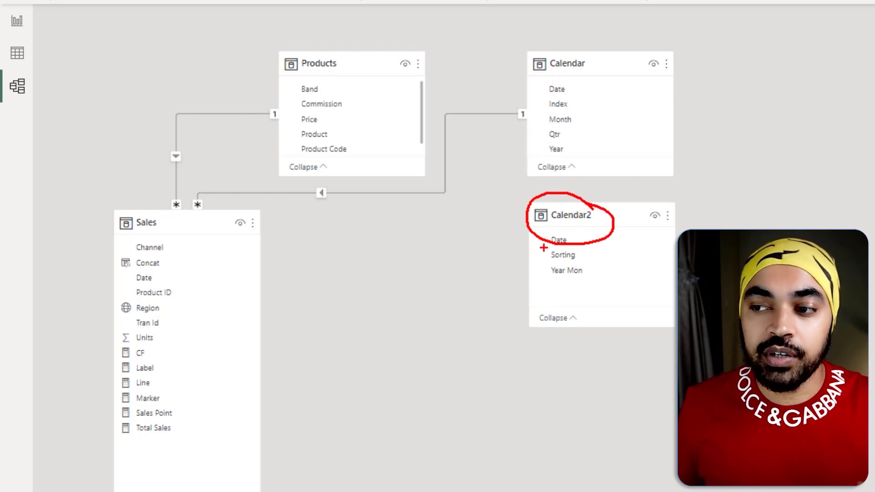
{"action": "mouse_move", "coordinate": [546, 247]}
{"action": "left_mouse_down"}
{"action": "mouse_move", "coordinate": [240, 296]}
{"action": "mouse_move", "coordinate": [271, 300]}
{"action": "left_mouse_up"}
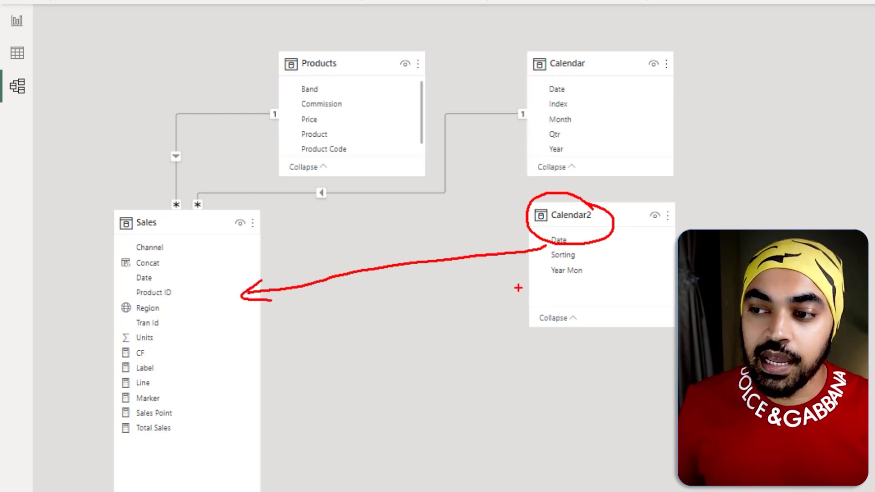
{"action": "mouse_move", "coordinate": [545, 264]}
{"action": "left_mouse_down"}
{"action": "mouse_move", "coordinate": [549, 286]}
{"action": "mouse_move", "coordinate": [581, 285]}
{"action": "mouse_move", "coordinate": [586, 261]}
{"action": "mouse_move", "coordinate": [540, 261]}
{"action": "left_mouse_up"}
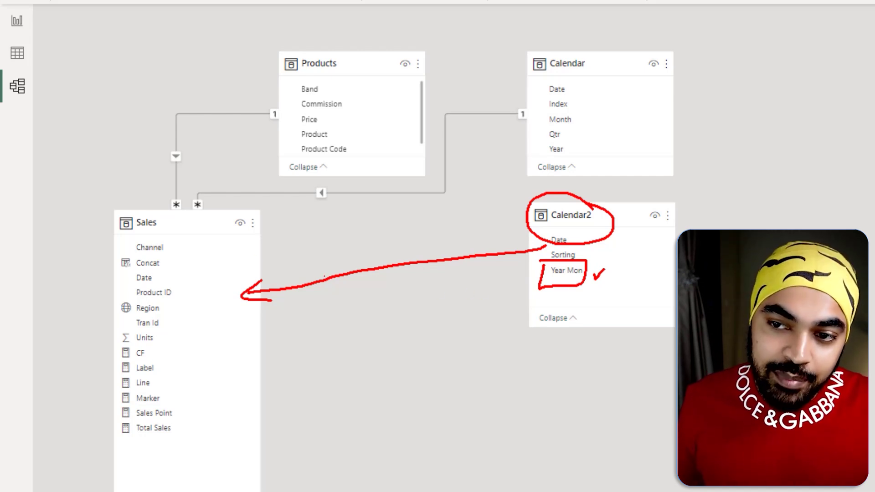
{"action": "left_click_drag", "start_coordinate": [226, 253], "coordinate": [244, 241]}
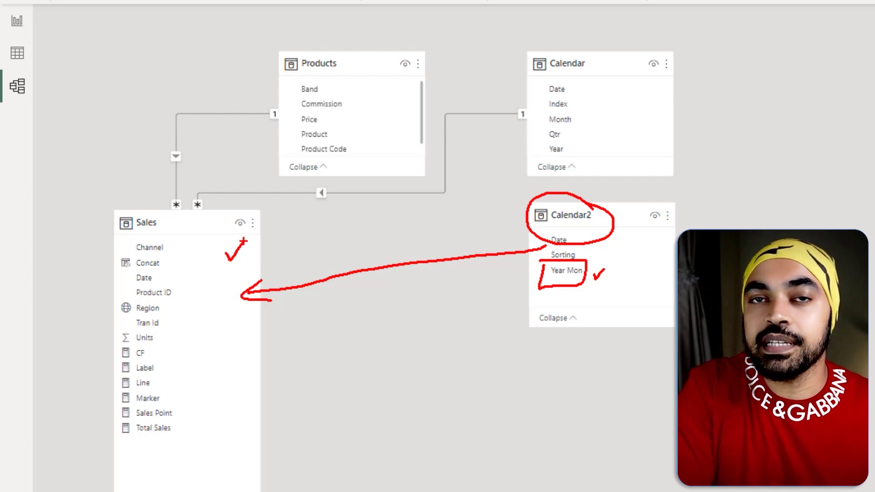
{"action": "key", "text": "Escape"}
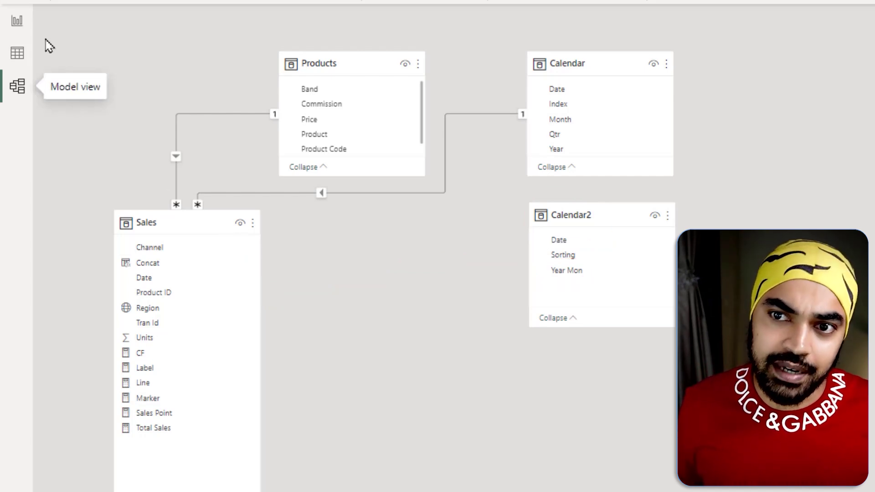
Return to the report page and examine the bracket line between 2012 Mar and 2012 Aug on the Line Chart Image
{"action": "left_click", "coordinate": [17, 21]}
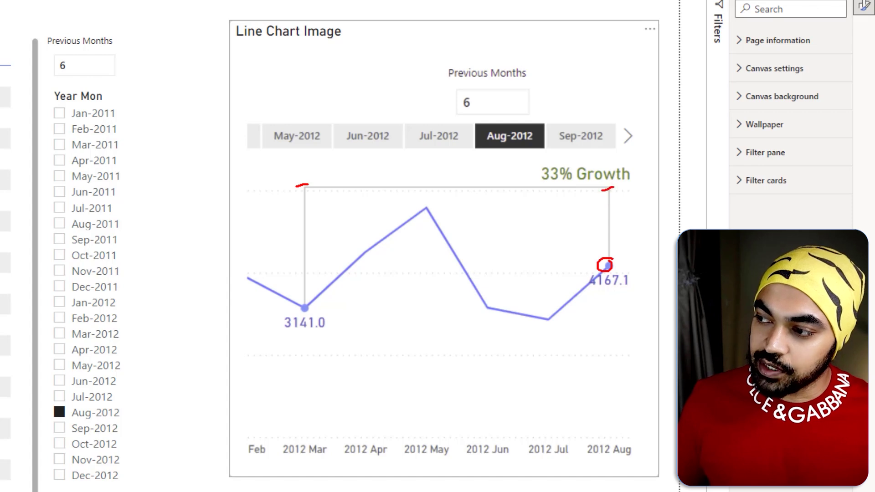
{"action": "mouse_move", "coordinate": [294, 182]}
{"action": "left_mouse_down"}
{"action": "mouse_move", "coordinate": [314, 259]}
{"action": "mouse_move", "coordinate": [315, 317]}
{"action": "left_mouse_up"}
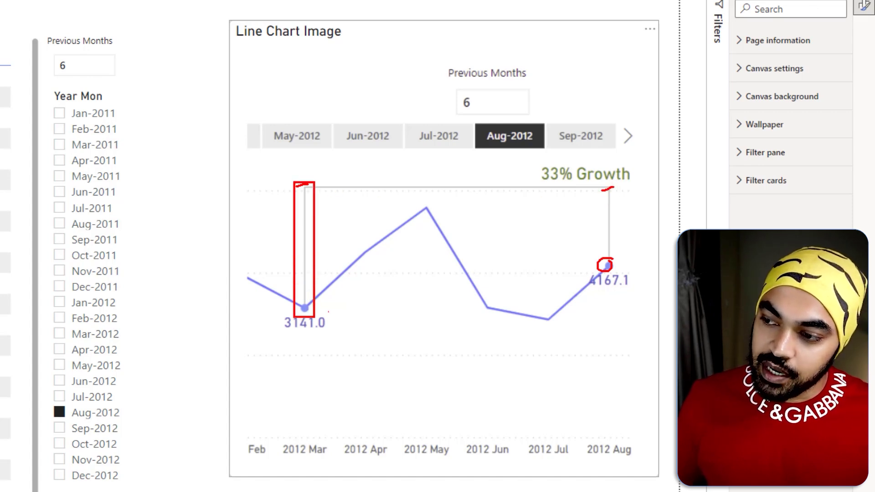
{"action": "left_click_drag", "start_coordinate": [597, 181], "coordinate": [617, 228]}
{"action": "key", "text": "Escape"}
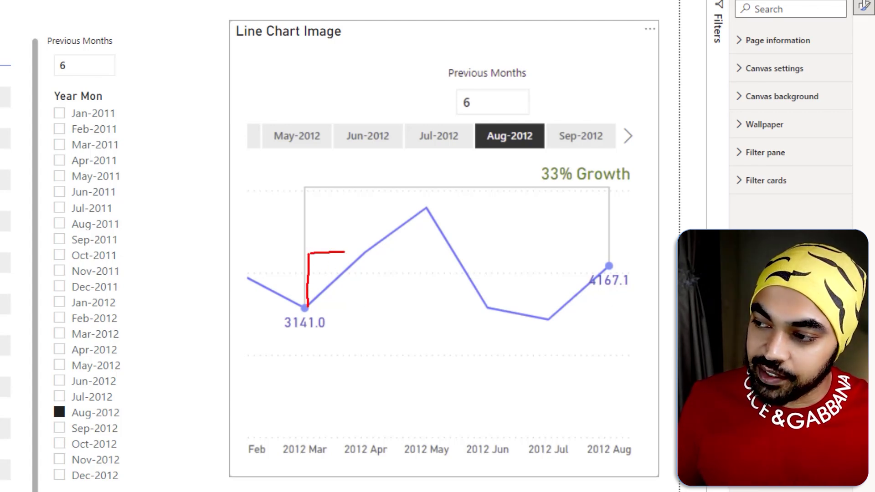
{"action": "left_click_drag", "start_coordinate": [345, 252], "coordinate": [579, 249]}
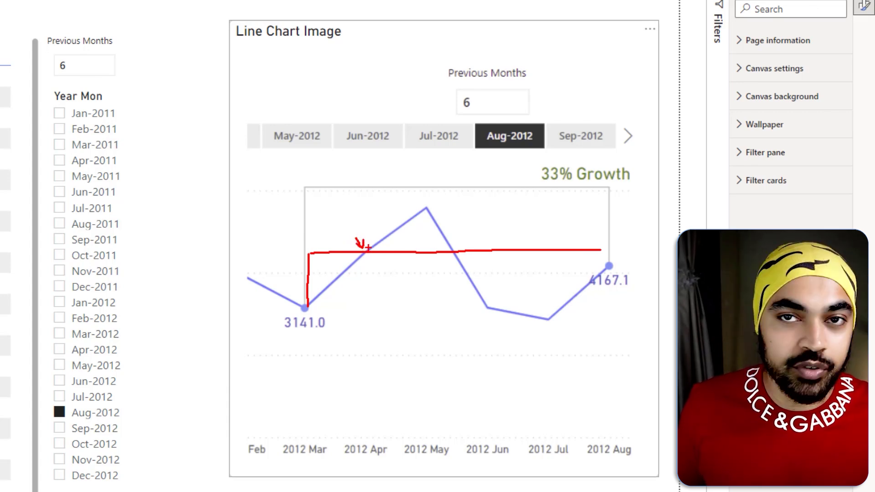
{"action": "key", "text": "Escape"}
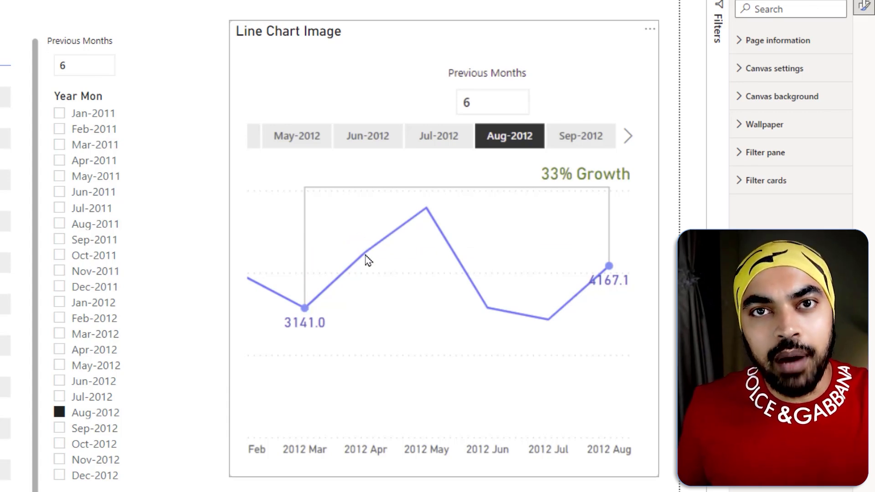
Examine the sales peak between 2012 Mar and 2012 Aug against the height of the bracket's horizontal line
{"action": "key", "text": "ctrl+2"}
{"action": "left_click_drag", "start_coordinate": [296, 183], "coordinate": [311, 320]}
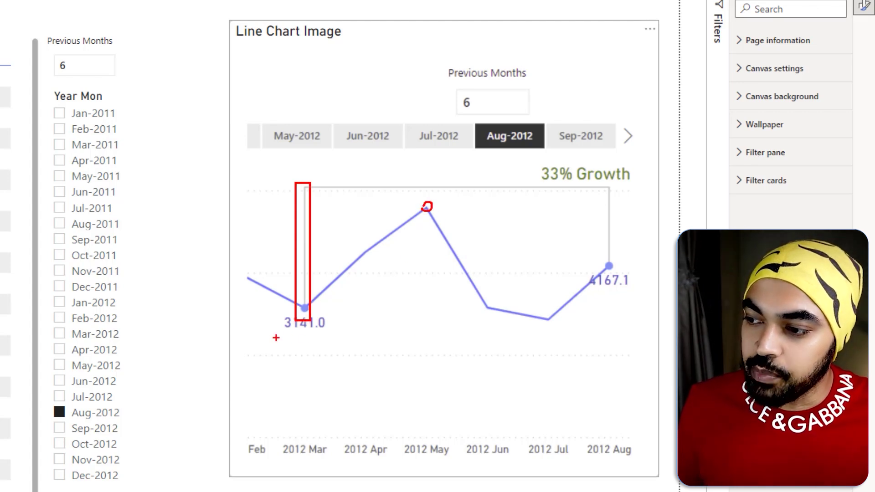
{"action": "mouse_move", "coordinate": [305, 314]}
{"action": "left_mouse_down"}
{"action": "mouse_move", "coordinate": [316, 347]}
{"action": "mouse_move", "coordinate": [558, 344]}
{"action": "mouse_move", "coordinate": [590, 330]}
{"action": "mouse_move", "coordinate": [598, 299]}
{"action": "left_mouse_up"}
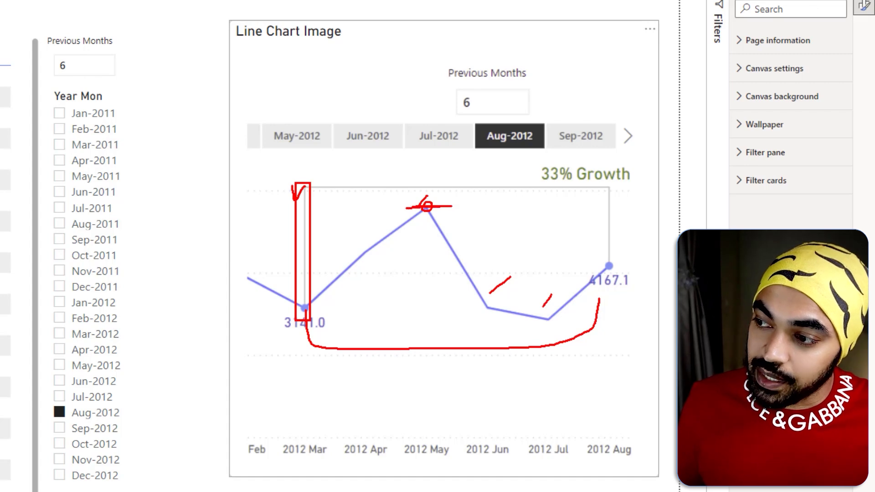
{"action": "left_click_drag", "start_coordinate": [399, 209], "coordinate": [464, 207]}
{"action": "key", "text": "Escape"}
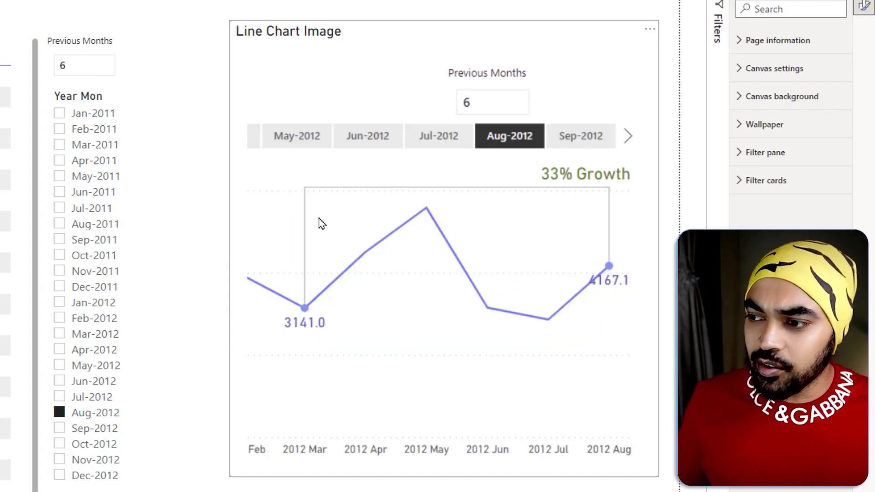
{"action": "key", "text": "ctrl+2"}
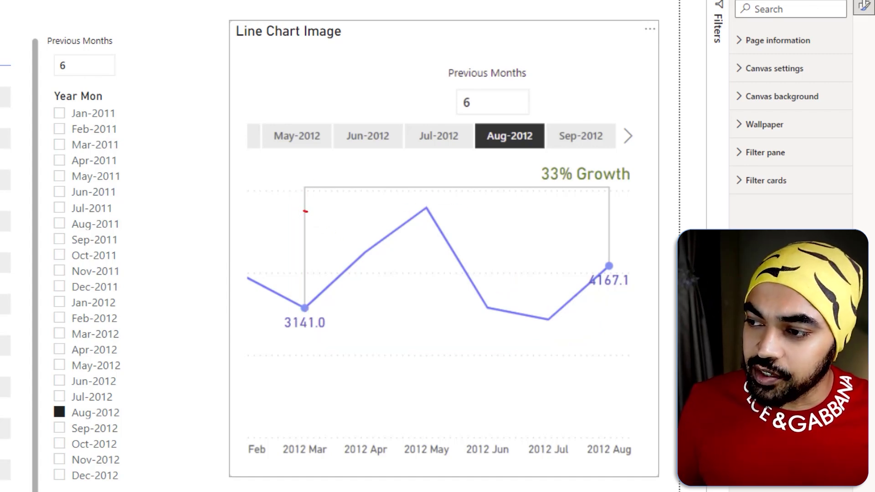
{"action": "left_click_drag", "start_coordinate": [306, 211], "coordinate": [611, 211]}
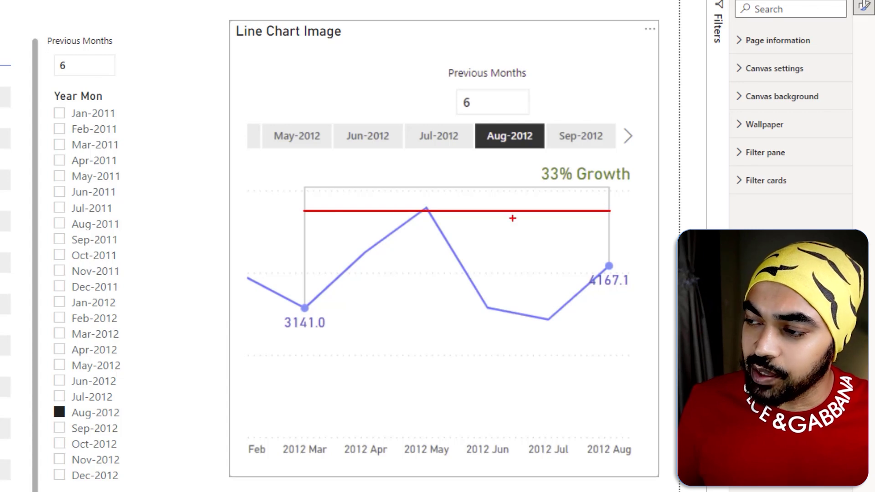
Examine the May 2012 peak, the 2012 Mar and 2012 Aug endpoints, and the 500 margin below the bracket's horizontal line
{"action": "key", "text": "e"}
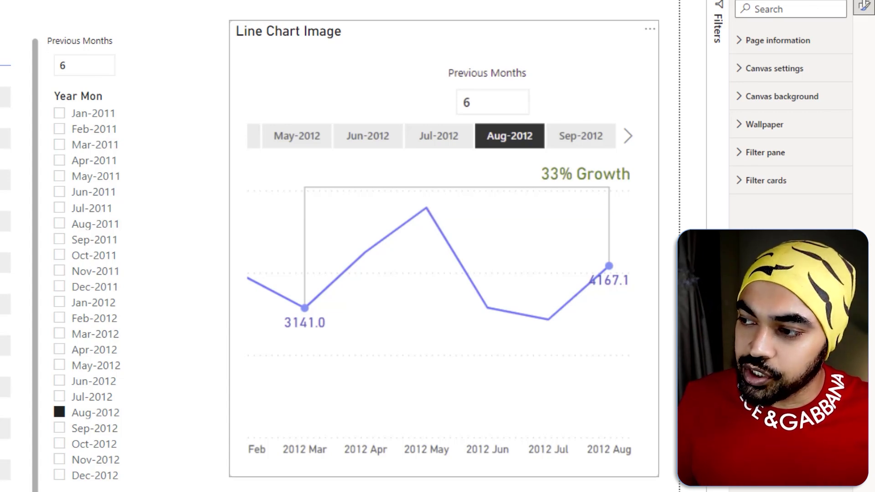
{"action": "left_click_drag", "start_coordinate": [414, 204], "coordinate": [441, 215]}
{"action": "left_click_drag", "start_coordinate": [291, 324], "coordinate": [313, 313]}
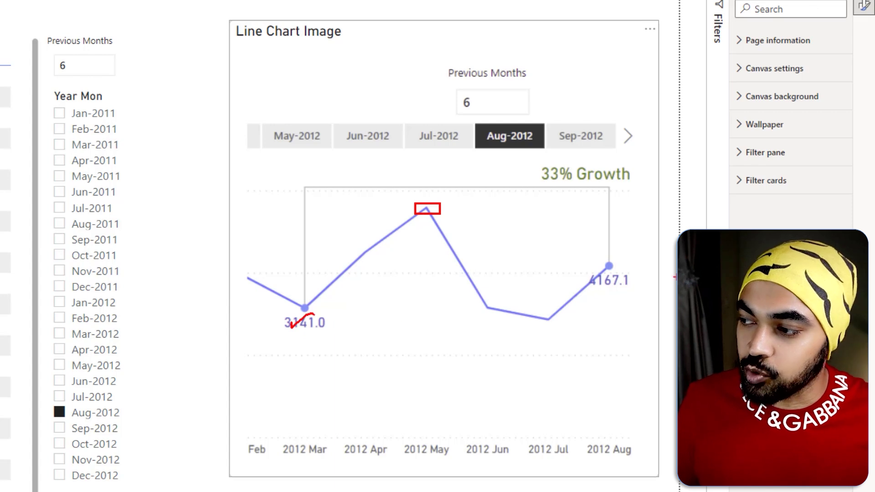
{"action": "left_click_drag", "start_coordinate": [615, 294], "coordinate": [635, 284]}
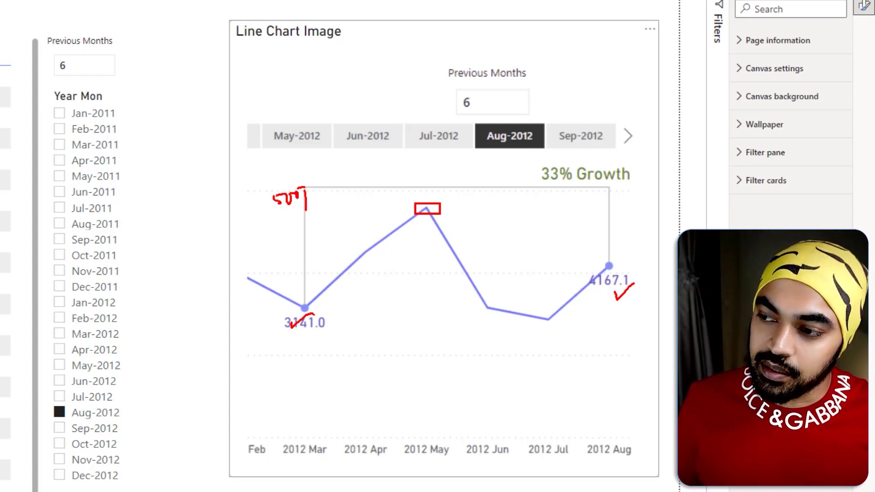
{"action": "key", "text": "Escape"}
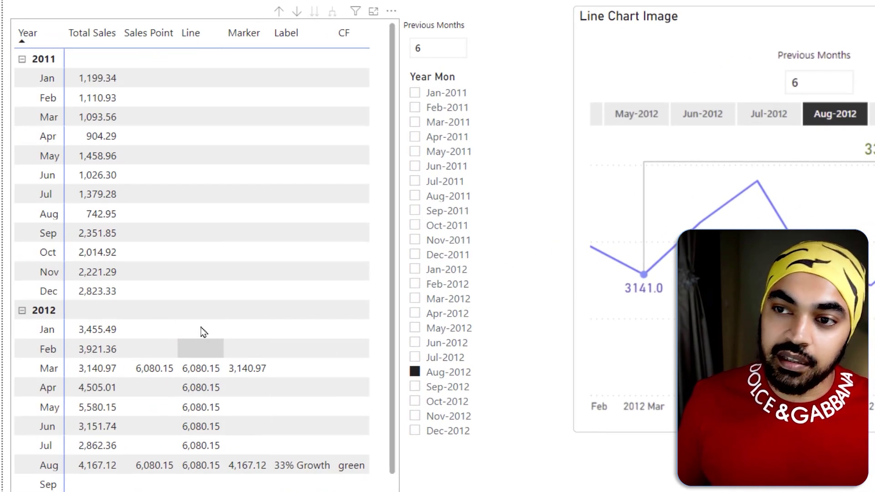
Examine the matrix's Sales Point column and the Mar to Aug 2012 sales rows covered by the Aug-2012 and 6 previous months selections
{"action": "left_click_drag", "start_coordinate": [110, 15], "coordinate": [177, 56]}
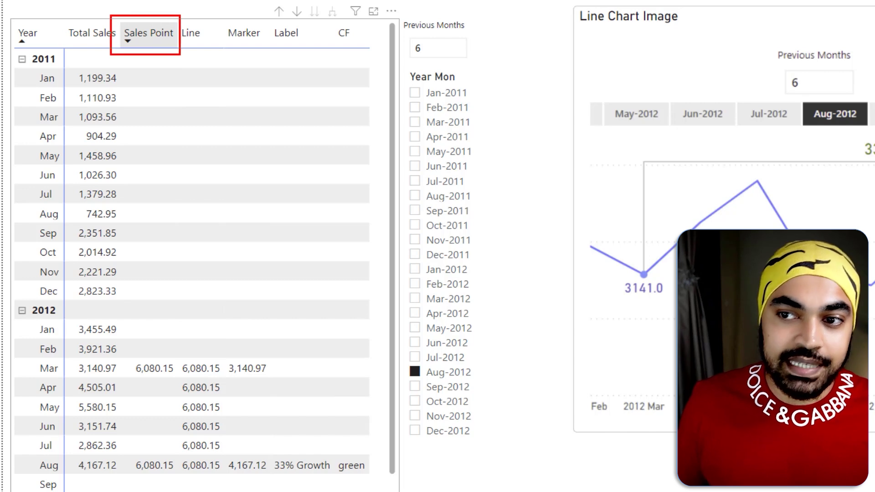
{"action": "key", "text": "Escape"}
{"action": "scroll", "coordinate": [299, 310], "scroll_direction": "down", "scroll_amount": 1}
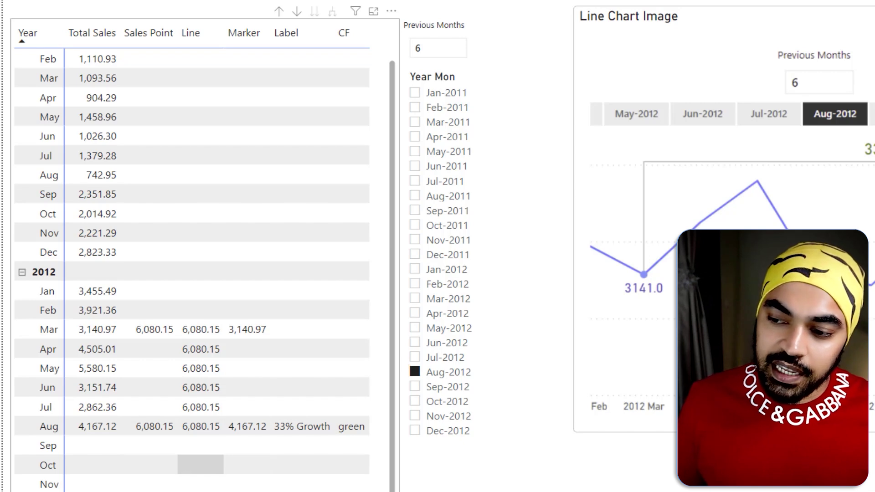
{"action": "left_click_drag", "start_coordinate": [406, 365], "coordinate": [481, 381]}
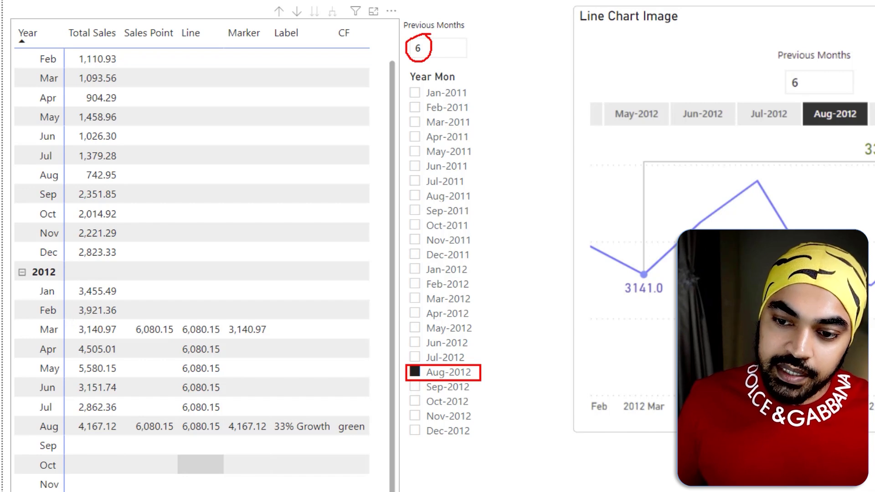
{"action": "left_click_drag", "start_coordinate": [28, 419], "coordinate": [122, 434]}
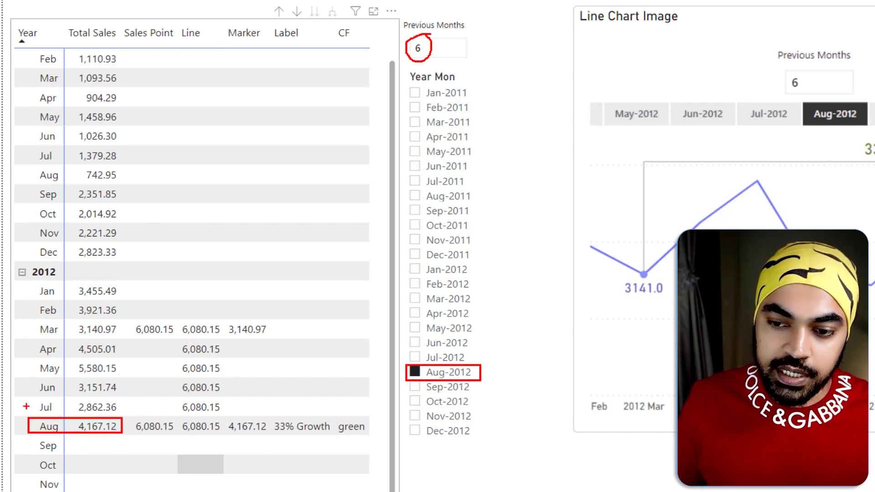
{"action": "mouse_move", "coordinate": [30, 322]}
{"action": "left_mouse_down"}
{"action": "mouse_move", "coordinate": [78, 369]}
{"action": "mouse_move", "coordinate": [118, 436]}
{"action": "left_mouse_up"}
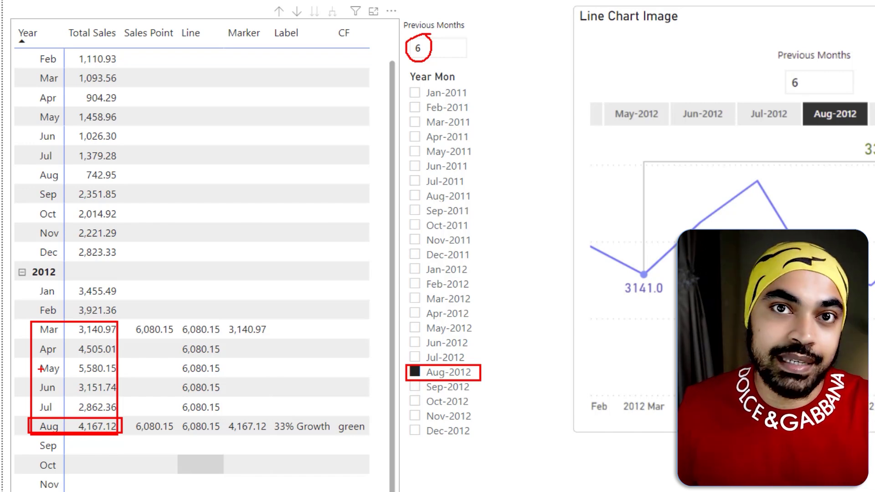
{"action": "key", "text": "Escape"}
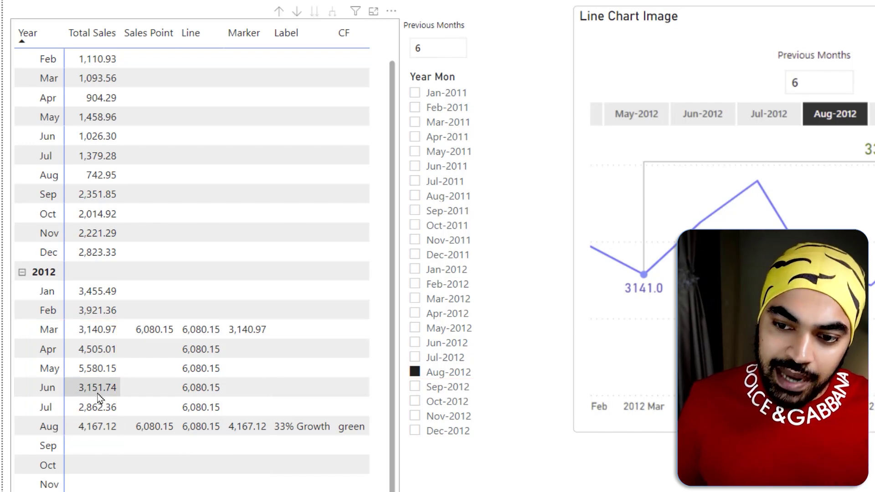
Compare the May 2012 Total Sales with the Sales Point values for Mar and Aug 2012 and the bracket's two upper corners
{"action": "left_click_drag", "start_coordinate": [64, 362], "coordinate": [120, 375]}
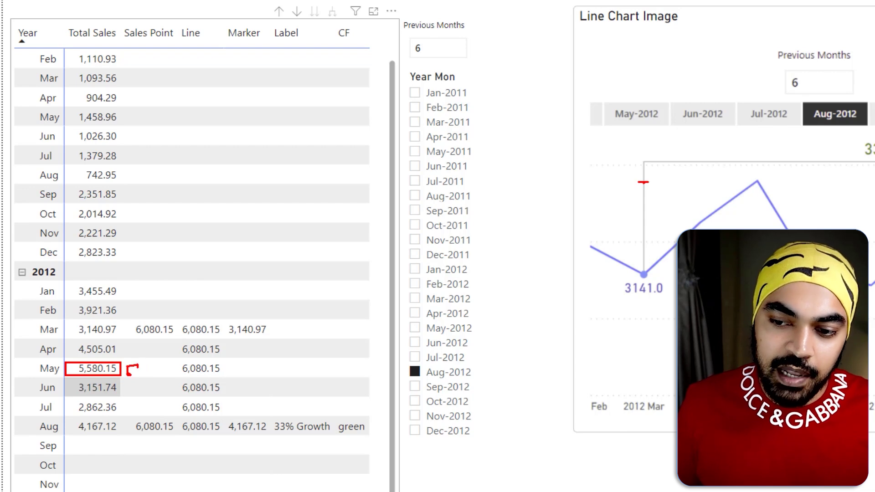
{"action": "key", "text": "e"}
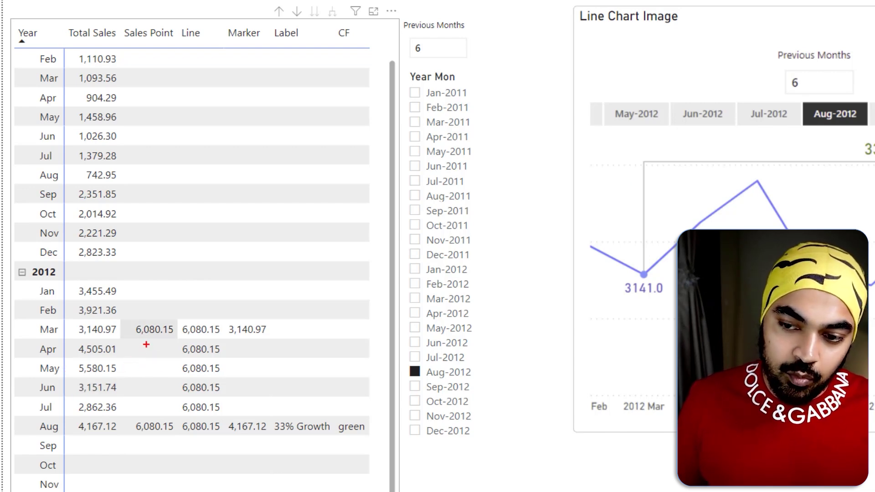
{"action": "left_click_drag", "start_coordinate": [144, 366], "coordinate": [151, 363]}
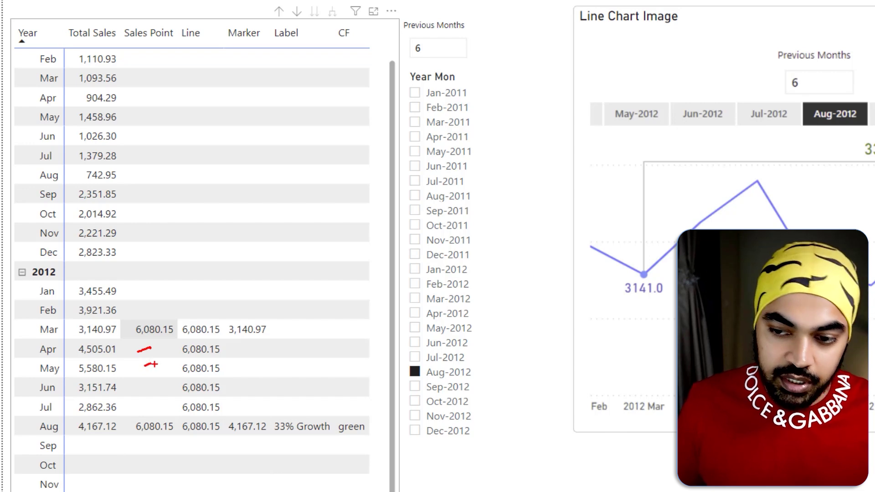
{"action": "left_click_drag", "start_coordinate": [644, 162], "coordinate": [643, 163]}
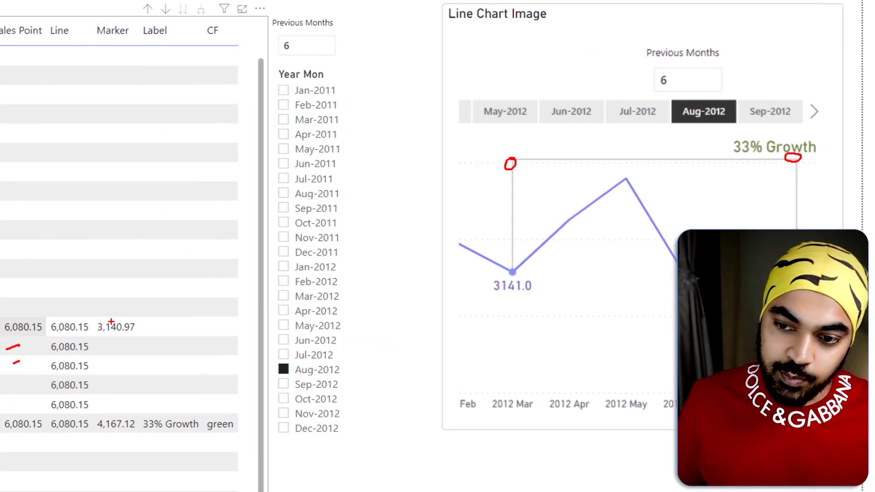
{"action": "mouse_move", "coordinate": [135, 336]}
{"action": "left_mouse_down"}
{"action": "mouse_move", "coordinate": [186, 324]}
{"action": "mouse_move", "coordinate": [135, 311]}
{"action": "left_mouse_up"}
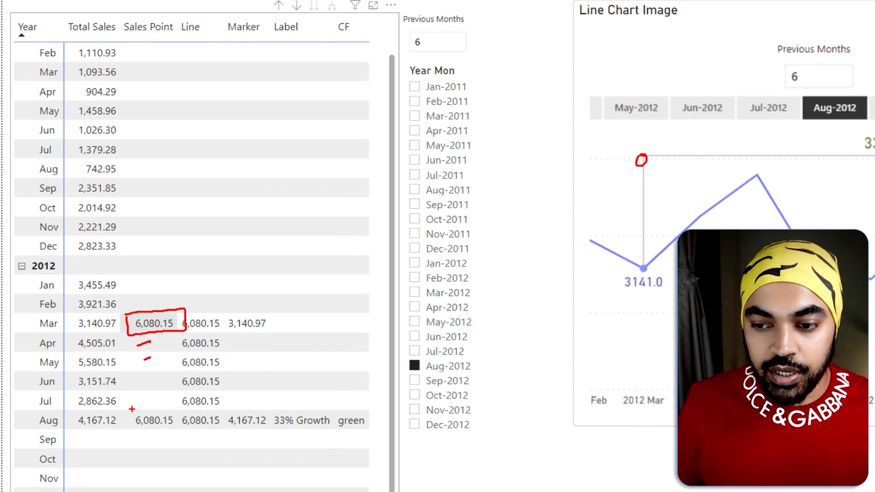
{"action": "left_click_drag", "start_coordinate": [183, 425], "coordinate": [149, 410]}
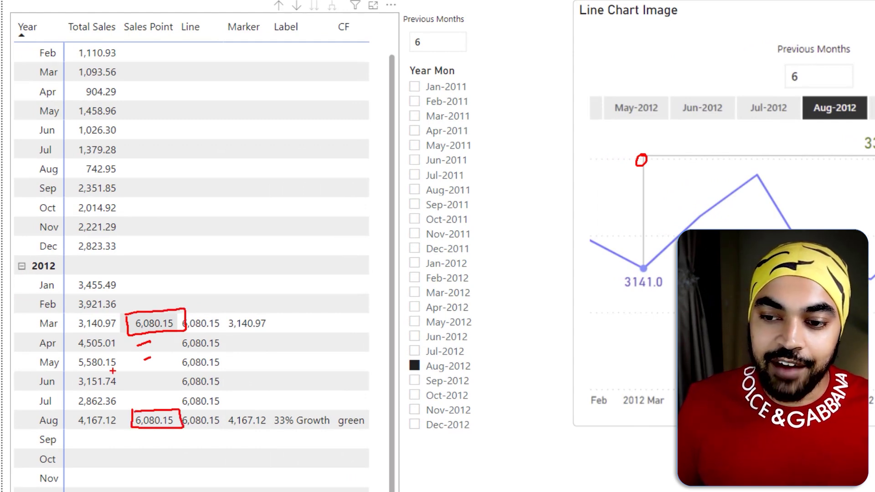
{"action": "left_click_drag", "start_coordinate": [90, 363], "coordinate": [105, 357]}
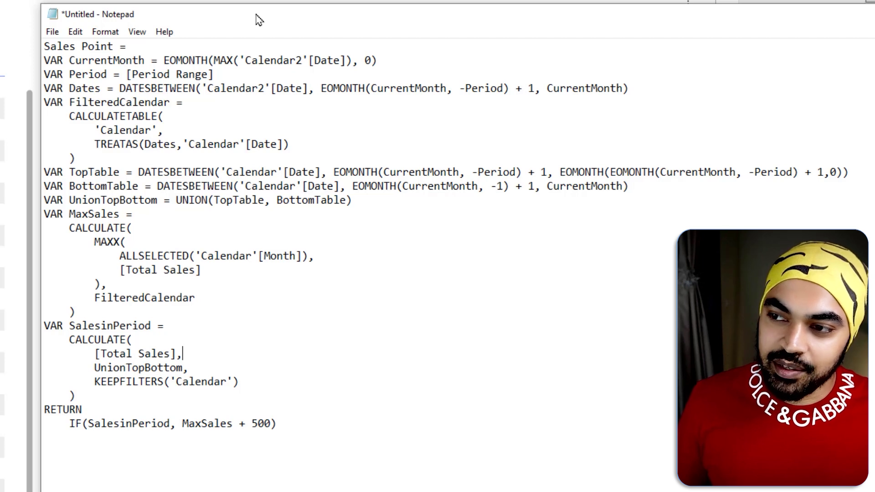
Examine the Sales Point DAX formula in Notepad, including its MaxSales + 500 result, against the Mar and Aug 2012 matrix values
{"action": "key", "text": "ctrl+2"}
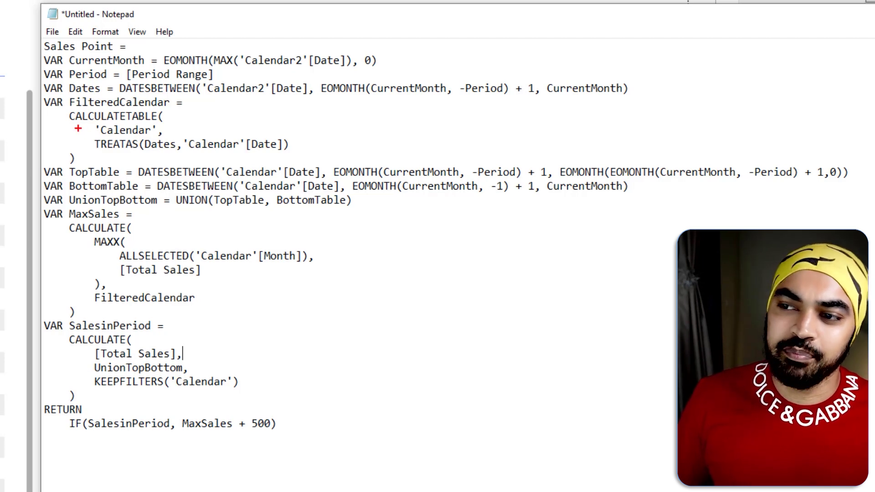
{"action": "left_click_drag", "start_coordinate": [68, 123], "coordinate": [90, 123]}
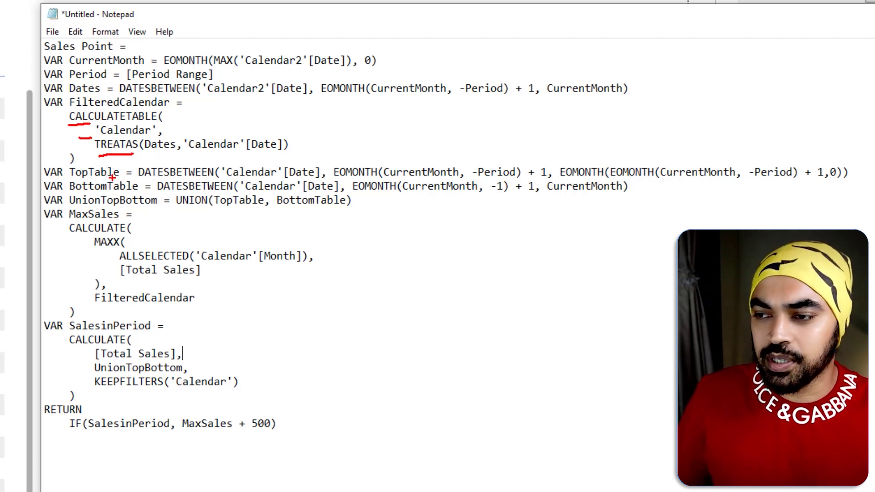
{"action": "left_click_drag", "start_coordinate": [119, 189], "coordinate": [116, 193]}
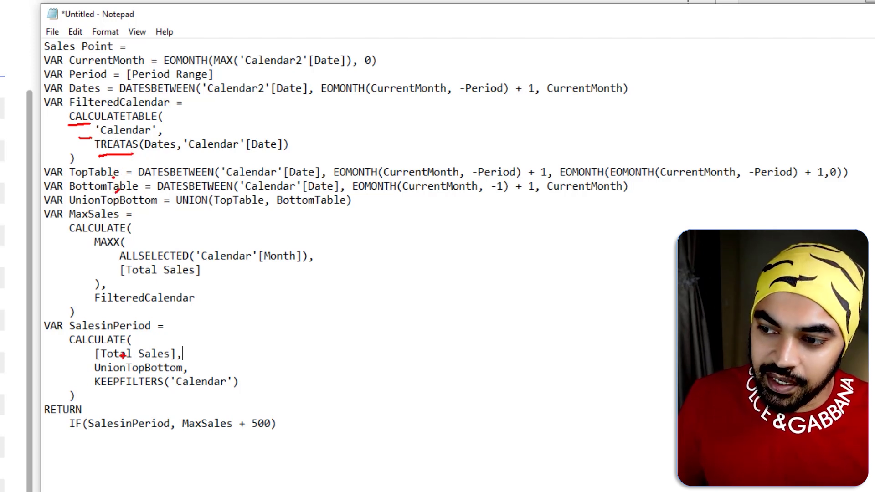
{"action": "left_click_drag", "start_coordinate": [182, 435], "coordinate": [263, 434]}
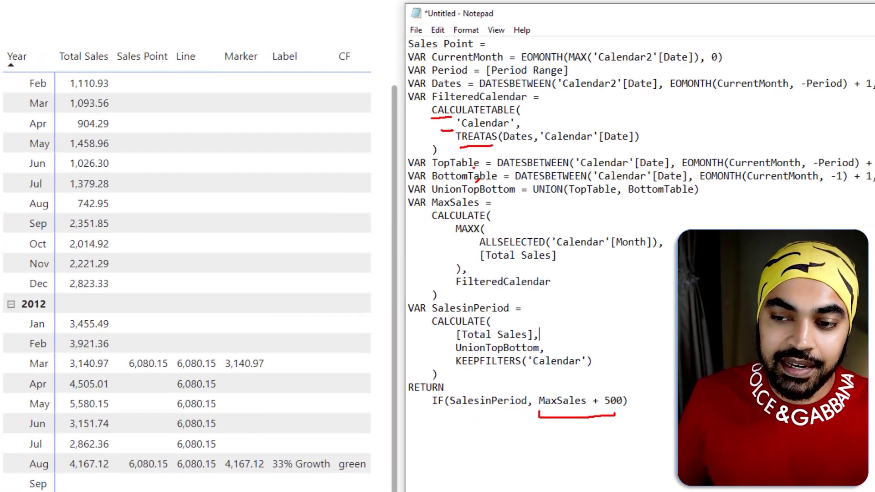
{"action": "mouse_move", "coordinate": [155, 352]}
{"action": "left_mouse_down"}
{"action": "mouse_move", "coordinate": [128, 376]}
{"action": "mouse_move", "coordinate": [170, 375]}
{"action": "mouse_move", "coordinate": [172, 359]}
{"action": "mouse_move", "coordinate": [137, 350]}
{"action": "left_mouse_up"}
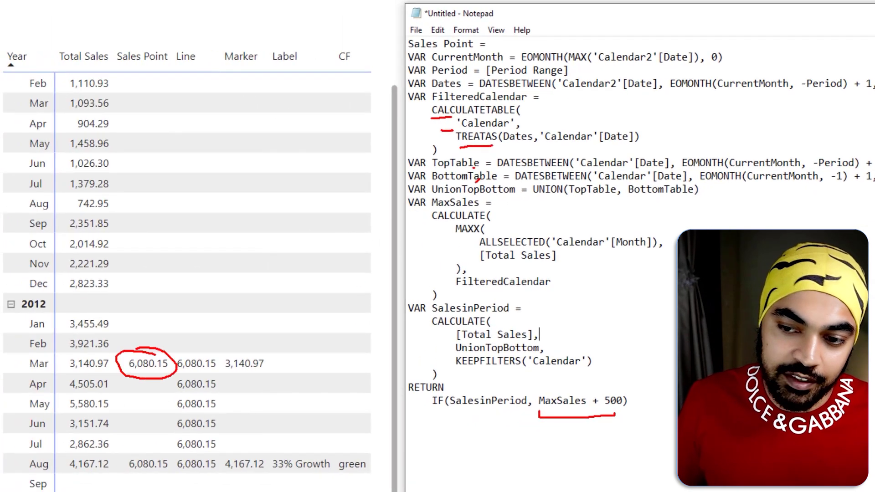
{"action": "mouse_move", "coordinate": [169, 452]}
{"action": "left_mouse_down"}
{"action": "mouse_move", "coordinate": [120, 454]}
{"action": "mouse_move", "coordinate": [139, 480]}
{"action": "mouse_move", "coordinate": [173, 465]}
{"action": "mouse_move", "coordinate": [155, 447]}
{"action": "left_mouse_up"}
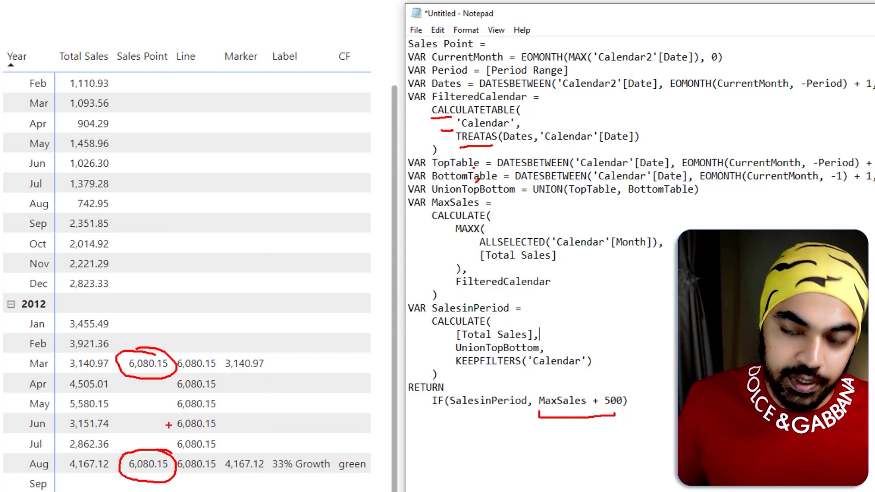
{"action": "key", "text": "Escape"}
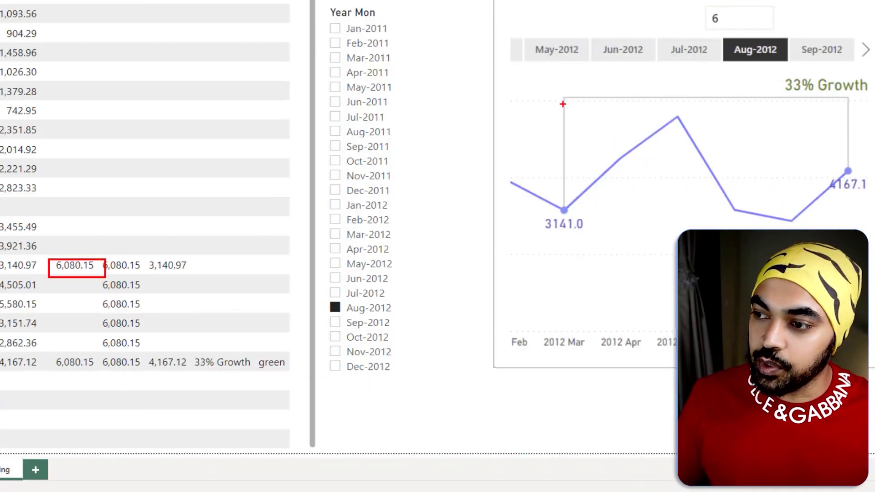
Examine how the Mar and Aug 2012 Sales Point values correspond to the bracket's two vertical lines on the chart
{"action": "left_click_drag", "start_coordinate": [555, 97], "coordinate": [571, 202]}
{"action": "left_click_drag", "start_coordinate": [44, 356], "coordinate": [95, 378]}
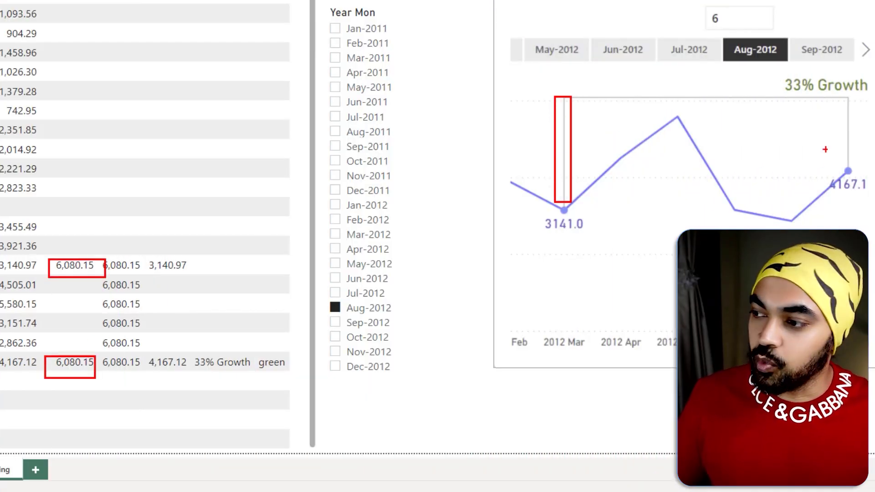
{"action": "left_click_drag", "start_coordinate": [839, 95], "coordinate": [860, 189]}
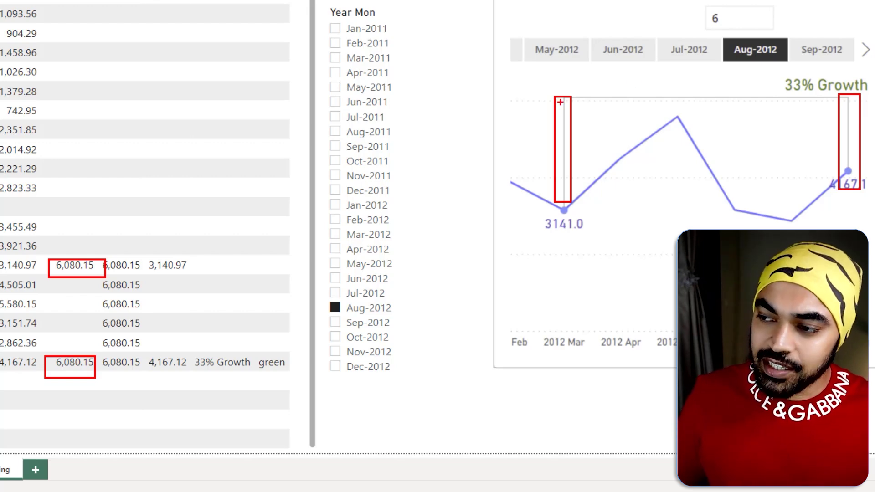
{"action": "key", "text": "Escape"}
Examine the bracket's horizontal line and the span of months it covers from 2012 Mar to 2012 Aug
{"action": "key", "text": "ctrl+2"}
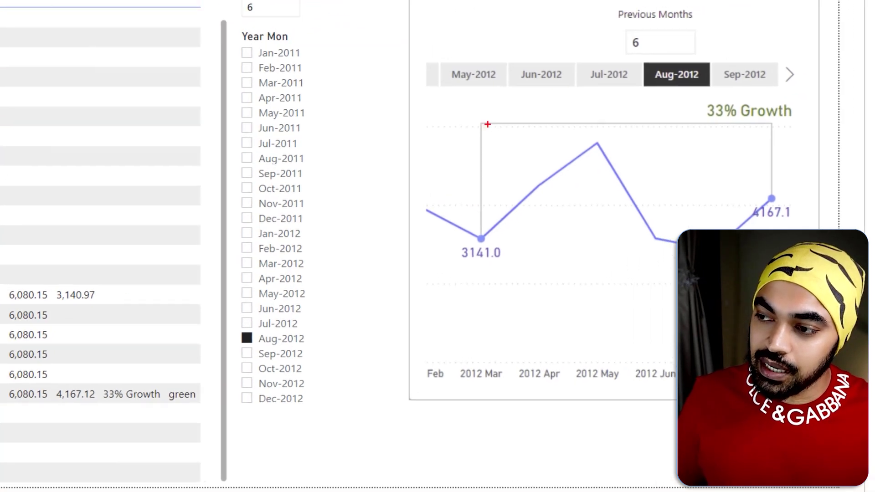
{"action": "left_click_drag", "start_coordinate": [564, 96], "coordinate": [824, 99]}
{"action": "left_click_drag", "start_coordinate": [584, 180], "coordinate": [612, 176]}
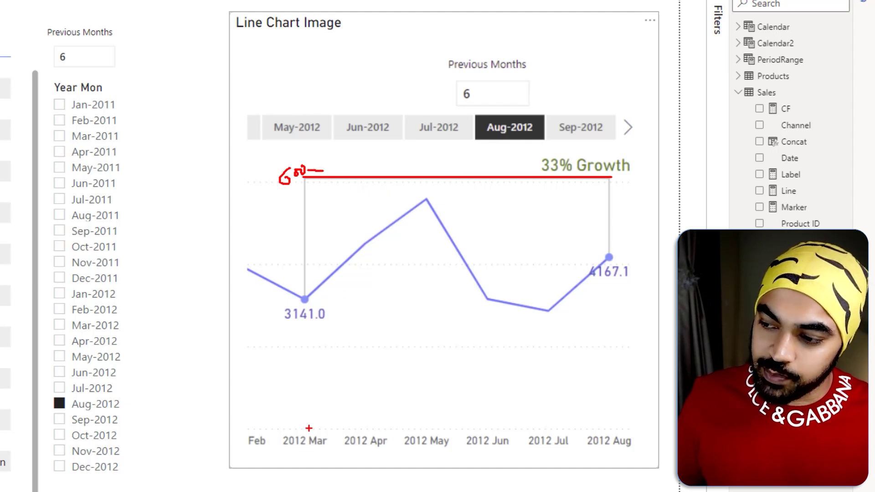
{"action": "left_click_drag", "start_coordinate": [309, 427], "coordinate": [598, 419]}
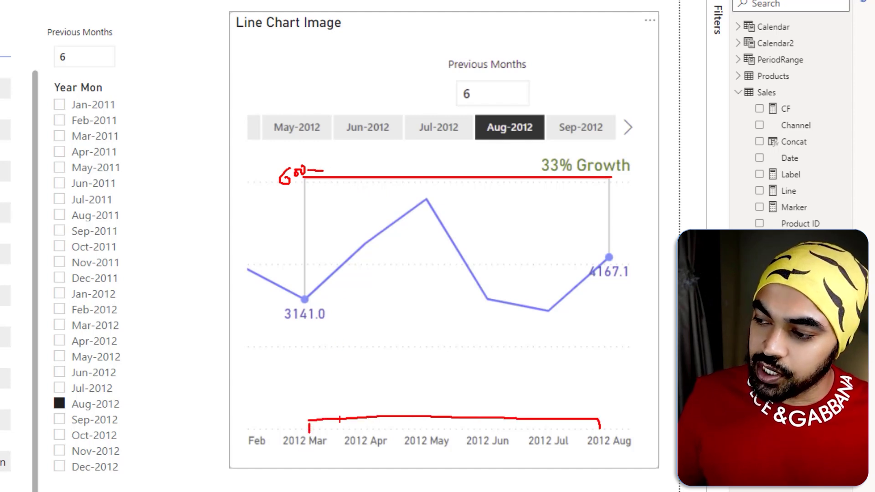
{"action": "left_click_drag", "start_coordinate": [321, 410], "coordinate": [551, 401]}
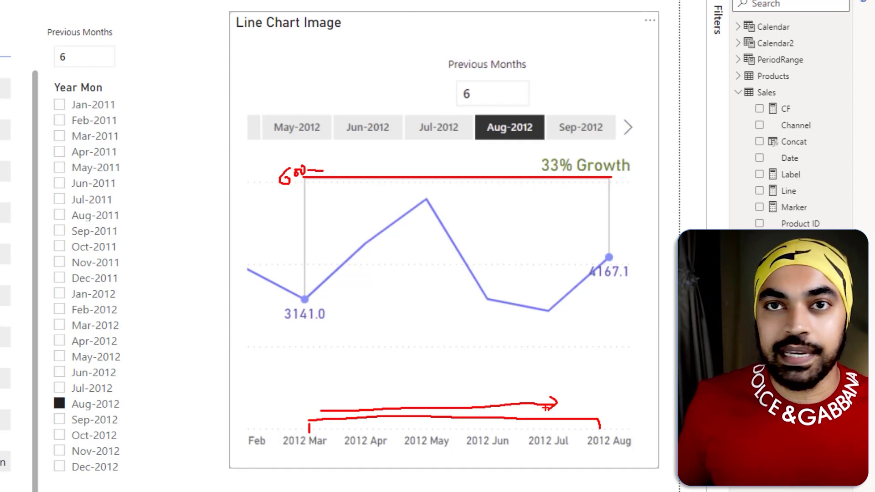
{"action": "key", "text": "Escape"}
Examine the matrix's Line column values for every month from Mar to Aug 2012
{"action": "key", "text": "ctrl+2"}
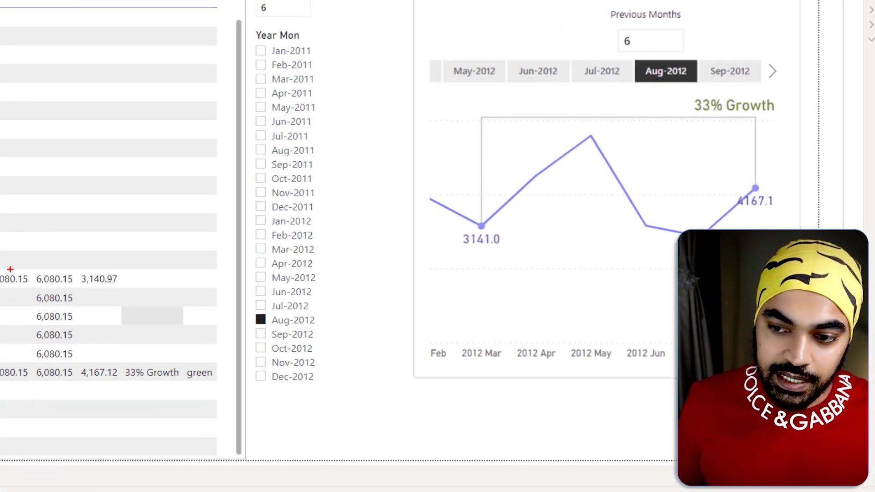
{"action": "left_click_drag", "start_coordinate": [29, 268], "coordinate": [73, 389]}
{"action": "left_click_drag", "start_coordinate": [62, 266], "coordinate": [78, 251]}
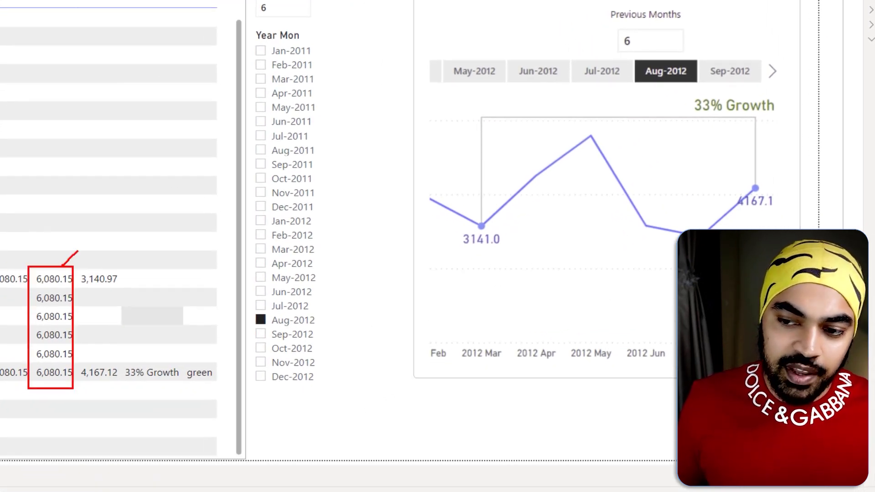
{"action": "key", "text": "Escape"}
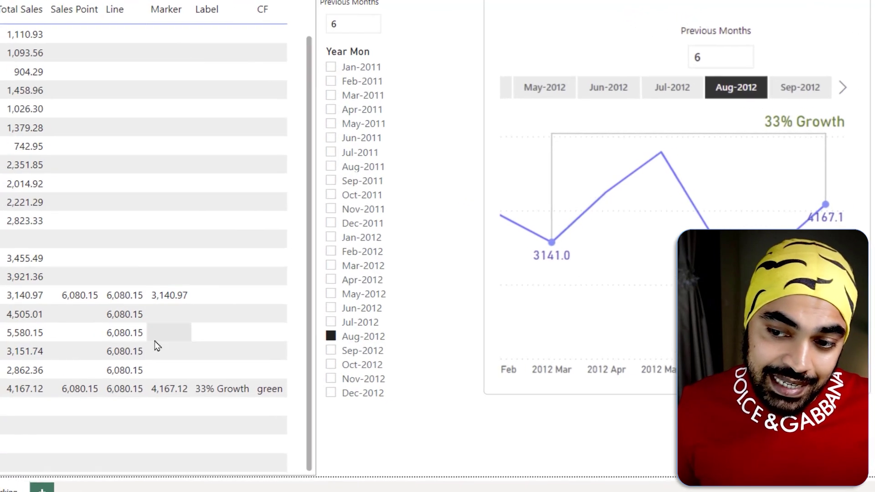
Compare the Sales Point entries for Mar and Aug 2012 with the continuous entries in the Line column
{"action": "key", "text": "ctrl+2"}
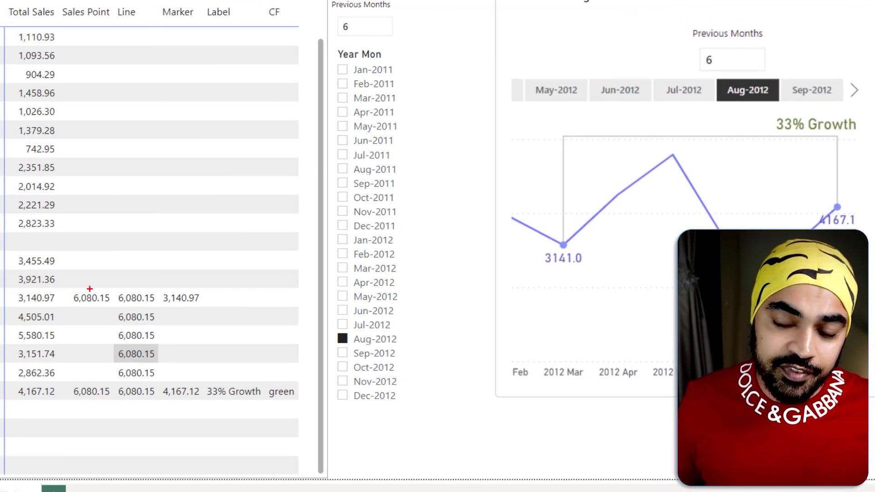
{"action": "mouse_move", "coordinate": [89, 288]}
{"action": "left_mouse_down"}
{"action": "mouse_move", "coordinate": [68, 294]}
{"action": "mouse_move", "coordinate": [87, 308]}
{"action": "mouse_move", "coordinate": [110, 297]}
{"action": "mouse_move", "coordinate": [77, 286]}
{"action": "left_mouse_up"}
{"action": "mouse_move", "coordinate": [71, 386]}
{"action": "left_mouse_down"}
{"action": "mouse_move", "coordinate": [87, 407]}
{"action": "mouse_move", "coordinate": [110, 400]}
{"action": "left_mouse_up"}
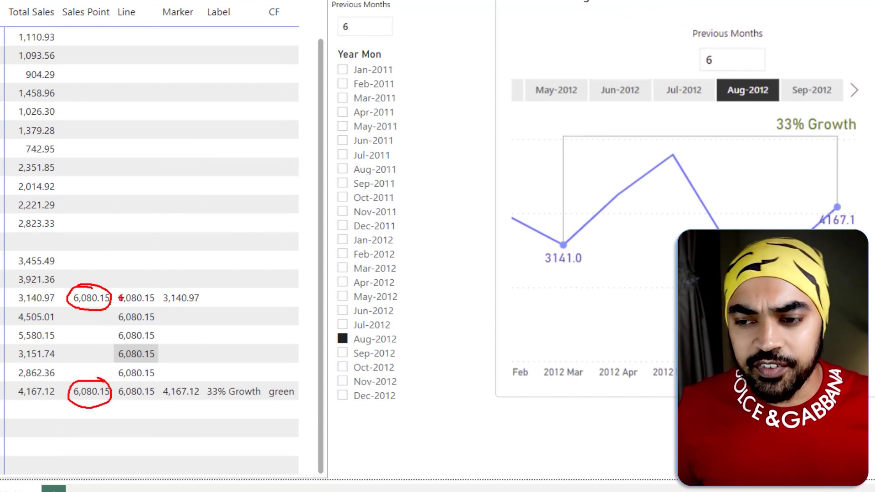
Match the Line column's Mar to Aug 2012 values in the matrix to the bracket's horizontal line on the chart
{"action": "mouse_move", "coordinate": [114, 291]}
{"action": "left_mouse_down"}
{"action": "mouse_move", "coordinate": [111, 400]}
{"action": "mouse_move", "coordinate": [157, 401]}
{"action": "mouse_move", "coordinate": [160, 300]}
{"action": "mouse_move", "coordinate": [148, 287]}
{"action": "mouse_move", "coordinate": [118, 287]}
{"action": "left_mouse_up"}
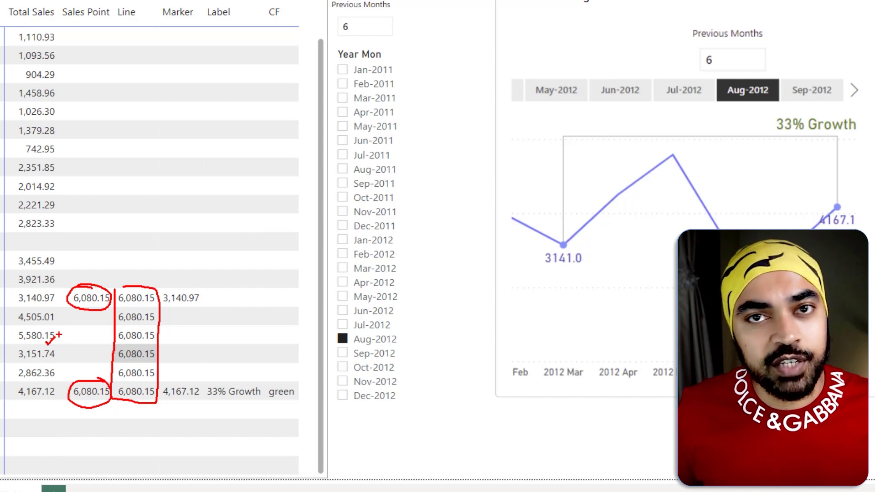
{"action": "left_click_drag", "start_coordinate": [563, 135], "coordinate": [843, 135]}
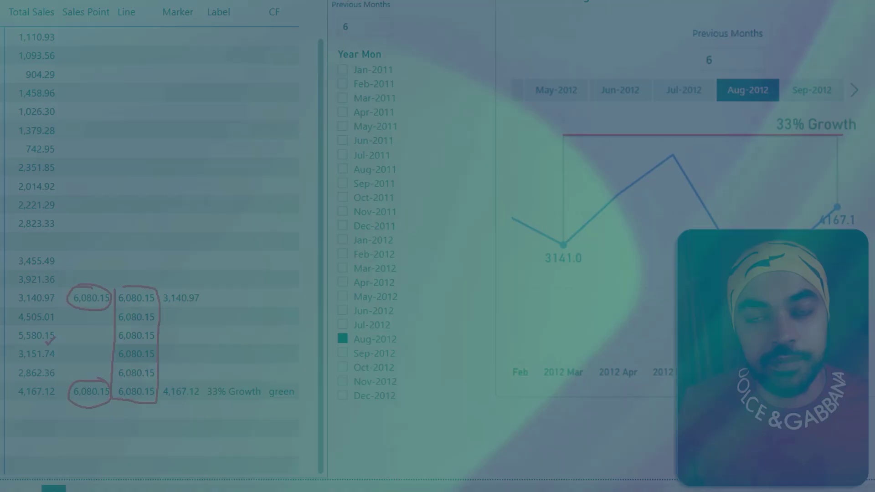
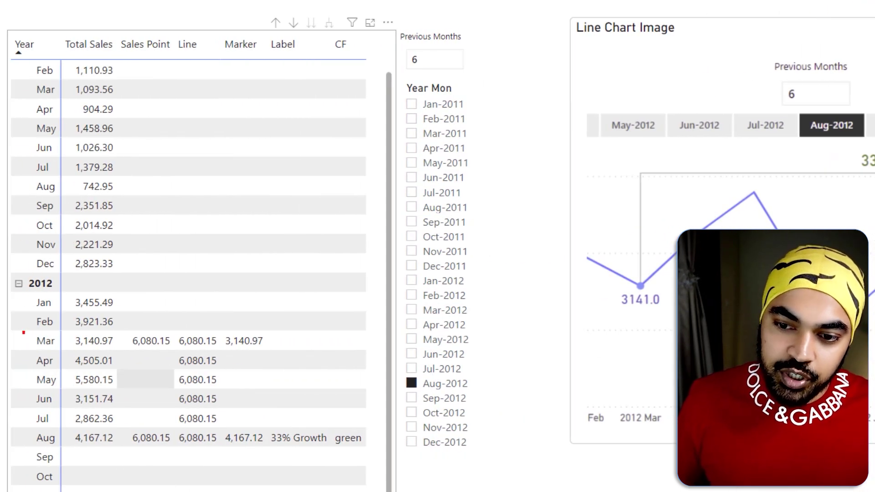
{"action": "left_click_drag", "start_coordinate": [23, 333], "coordinate": [61, 449]}
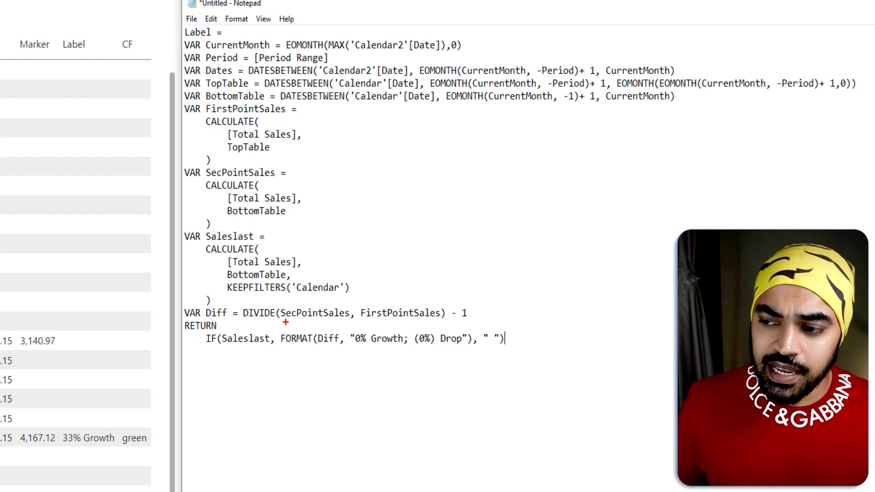
Examine how the Label measure calculates Diff from SecPointSales and FirstPointSales and formats it as Growth or Drop text
{"action": "left_click_drag", "start_coordinate": [286, 322], "coordinate": [312, 321]}
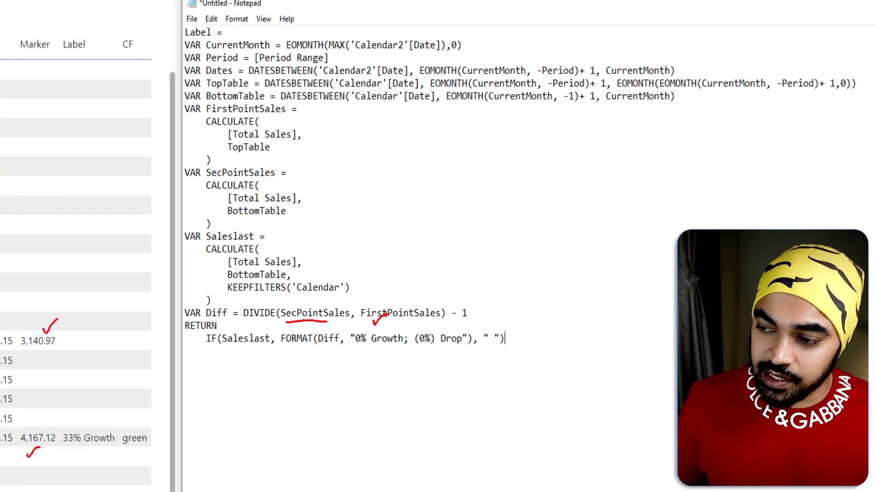
{"action": "left_click_drag", "start_coordinate": [233, 303], "coordinate": [224, 309]}
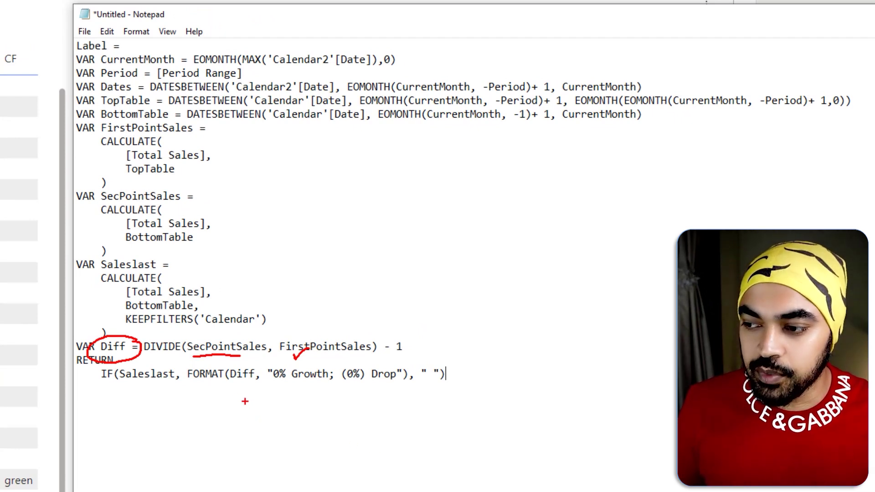
{"action": "left_click_drag", "start_coordinate": [236, 395], "coordinate": [341, 390]}
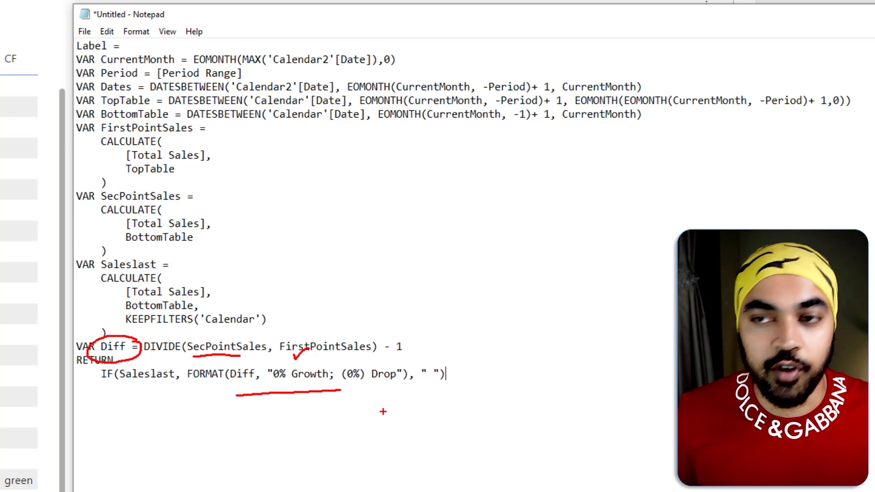
{"action": "key", "text": "Escape"}
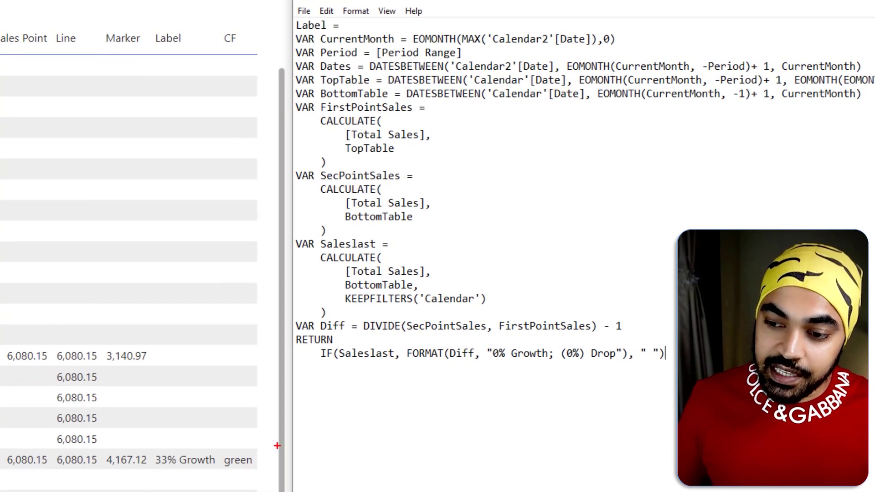
Compare the Label column's Mar and Aug 2012 rows in the matrix to see where the growth text belongs
{"action": "left_click_drag", "start_coordinate": [152, 447], "coordinate": [216, 470]}
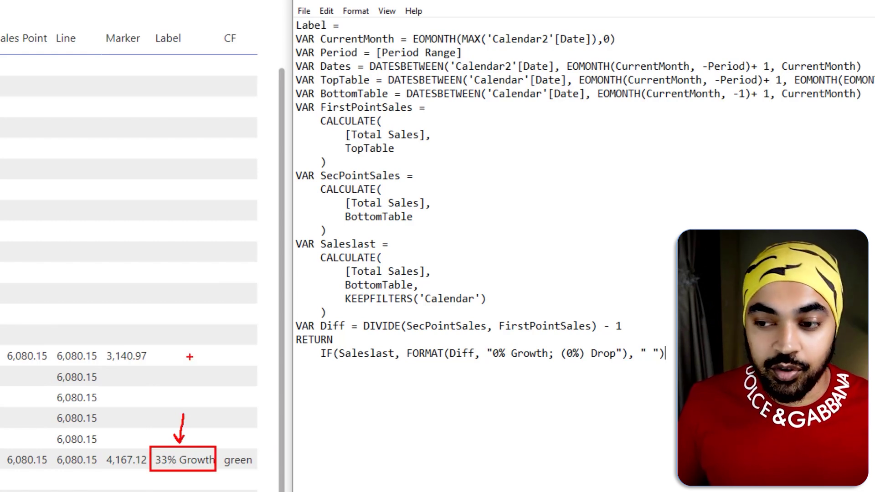
{"action": "mouse_move", "coordinate": [185, 355]}
{"action": "left_mouse_down"}
{"action": "mouse_move", "coordinate": [196, 350]}
{"action": "mouse_move", "coordinate": [189, 410]}
{"action": "left_mouse_up"}
{"action": "mouse_move", "coordinate": [212, 452]}
{"action": "left_mouse_down"}
{"action": "mouse_move", "coordinate": [144, 454]}
{"action": "mouse_move", "coordinate": [196, 482]}
{"action": "left_mouse_up"}
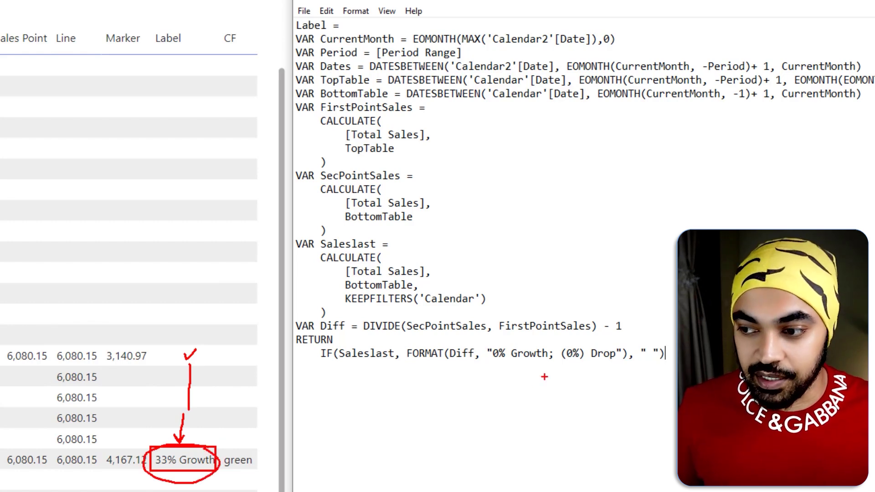
{"action": "key", "text": "Escape"}
Examine the Label measure's IF condition on Saleslast against the Aug 2012 Marker value and the formatted Diff result
{"action": "key", "text": "ctrl+2"}
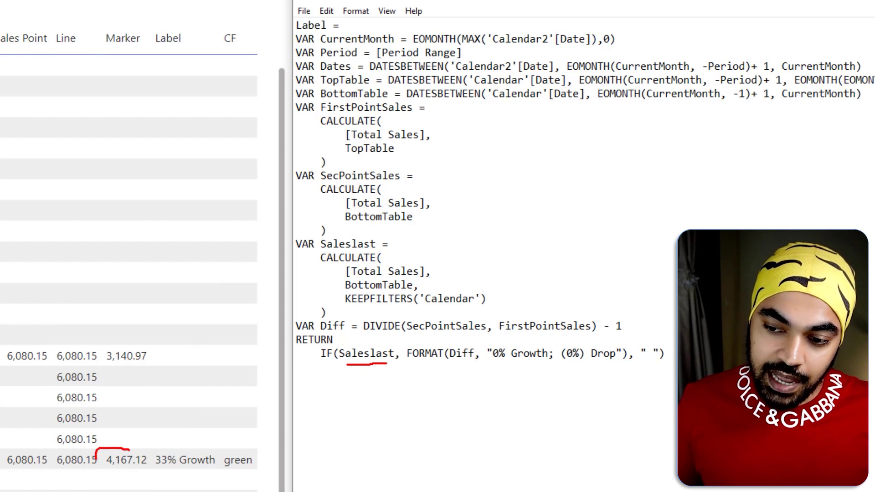
{"action": "left_click_drag", "start_coordinate": [146, 461], "coordinate": [112, 446]}
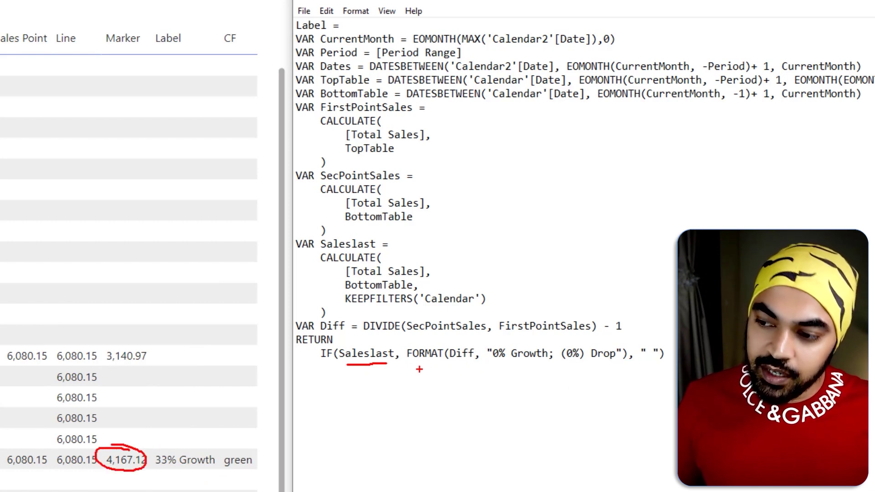
{"action": "left_click_drag", "start_coordinate": [417, 369], "coordinate": [524, 368]}
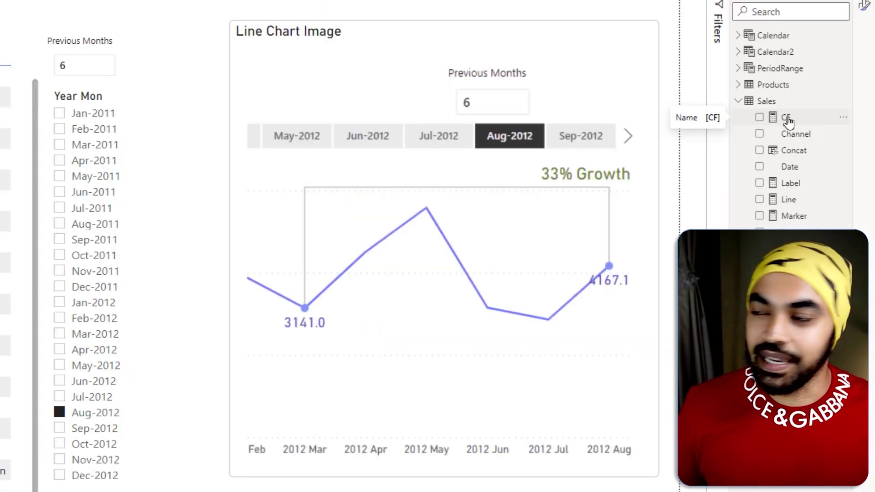
Open the CF measure of the Sales table and examine its condition on Diff for the red and green colours
{"action": "left_click", "coordinate": [787, 119]}
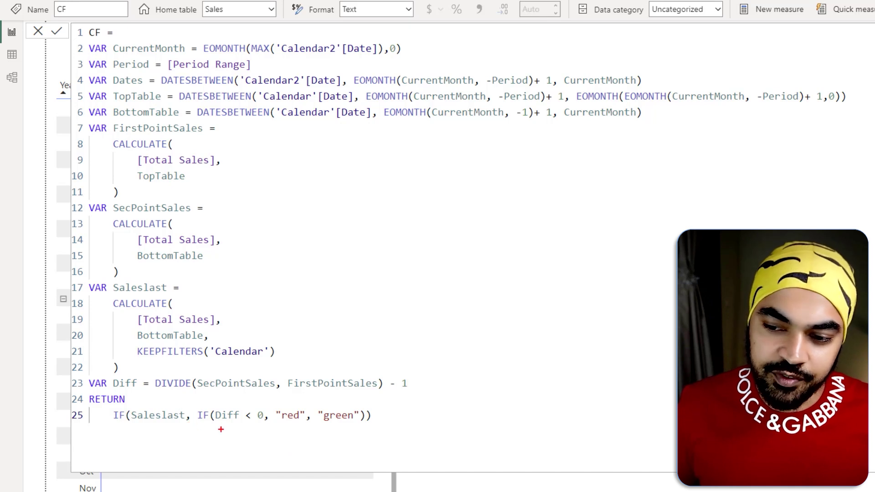
{"action": "left_click_drag", "start_coordinate": [333, 441], "coordinate": [359, 418]}
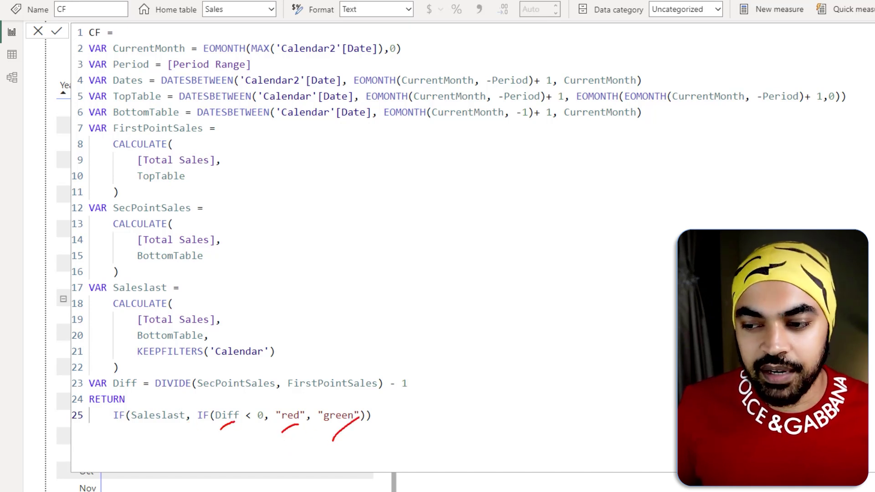
{"action": "key", "text": "Escape"}
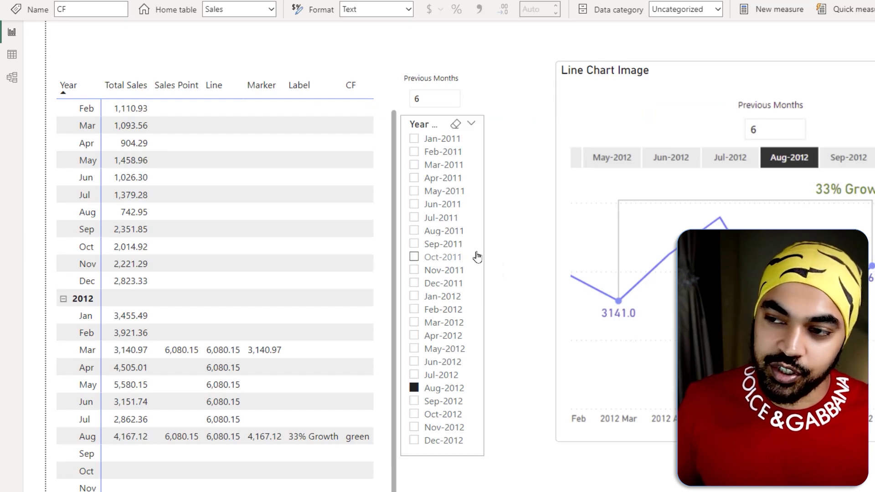
Examine how the matrix of measures relates to the finished line chart image
{"action": "left_click_drag", "start_coordinate": [51, 74], "coordinate": [348, 489]}
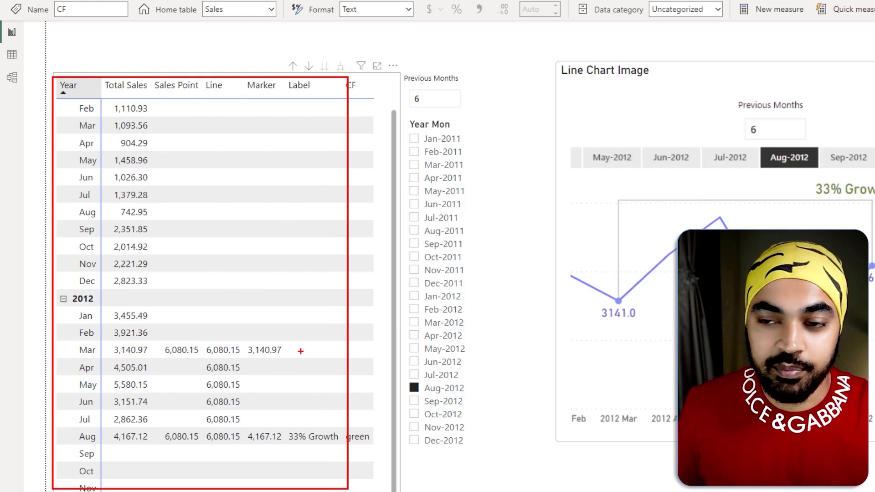
{"action": "mouse_move", "coordinate": [301, 350]}
{"action": "left_mouse_down"}
{"action": "mouse_move", "coordinate": [501, 293]}
{"action": "mouse_move", "coordinate": [563, 291]}
{"action": "left_mouse_up"}
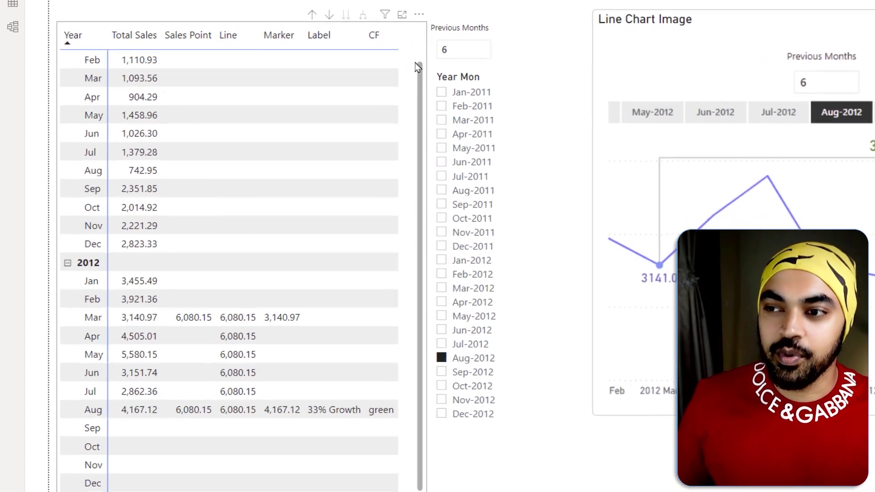
Convert the Year and Month matrix of sales measures into a line chart
{"action": "scroll", "coordinate": [362, 79], "scroll_direction": "up", "scroll_amount": 1}
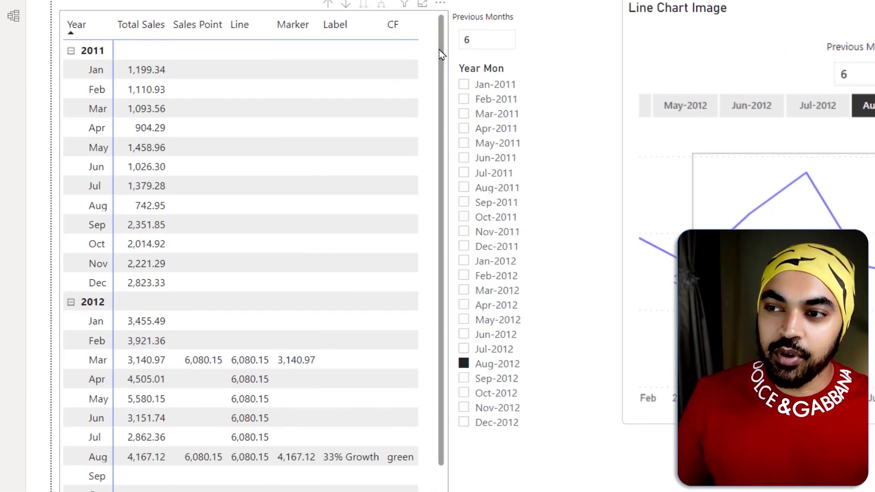
{"action": "left_click", "coordinate": [362, 80]}
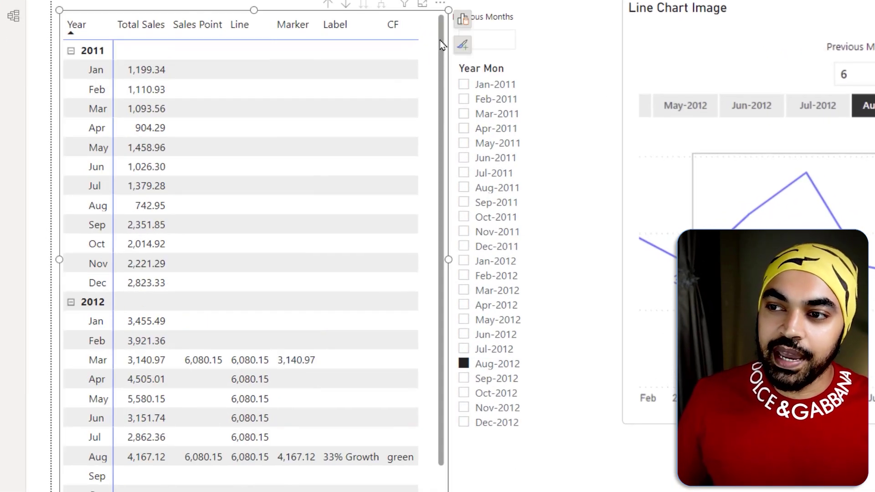
{"action": "left_click", "coordinate": [462, 23]}
{"action": "left_click", "coordinate": [462, 22]}
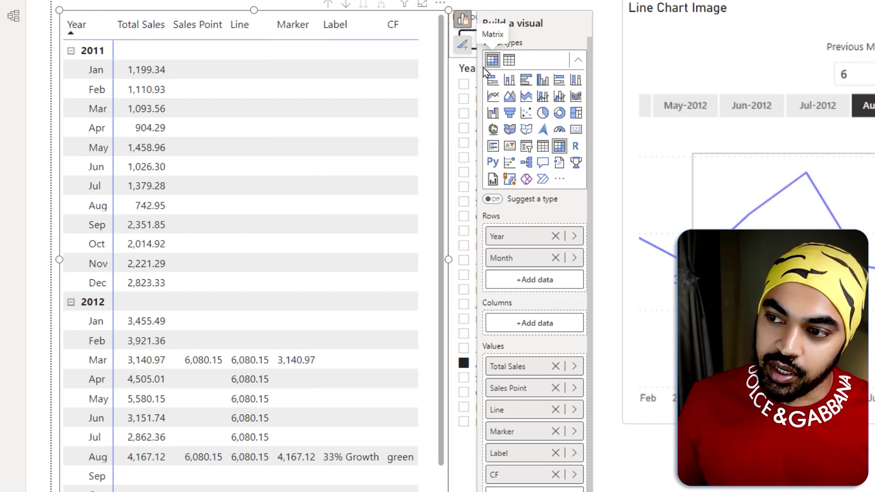
{"action": "left_click", "coordinate": [493, 97]}
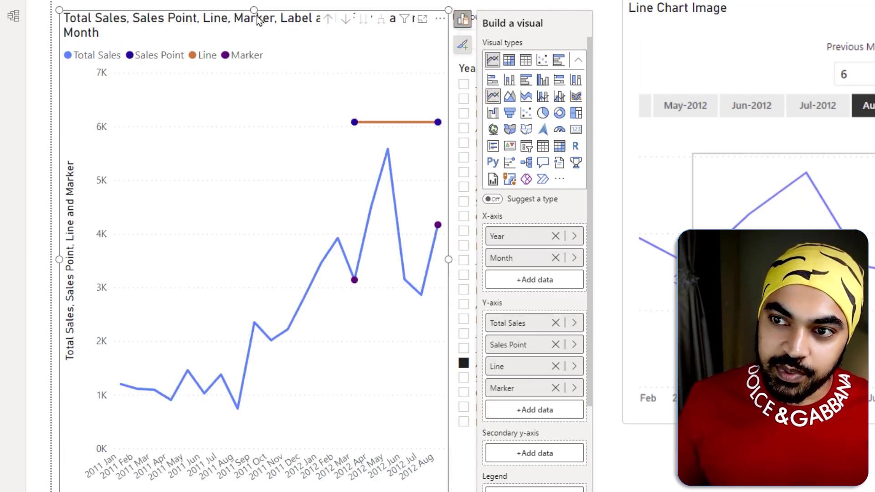
Shrink the new line chart to the lower part of the page and delete the Line Chart Image visual
{"action": "left_click_drag", "start_coordinate": [254, 12], "coordinate": [234, 191]}
{"action": "left_click", "coordinate": [237, 165]}
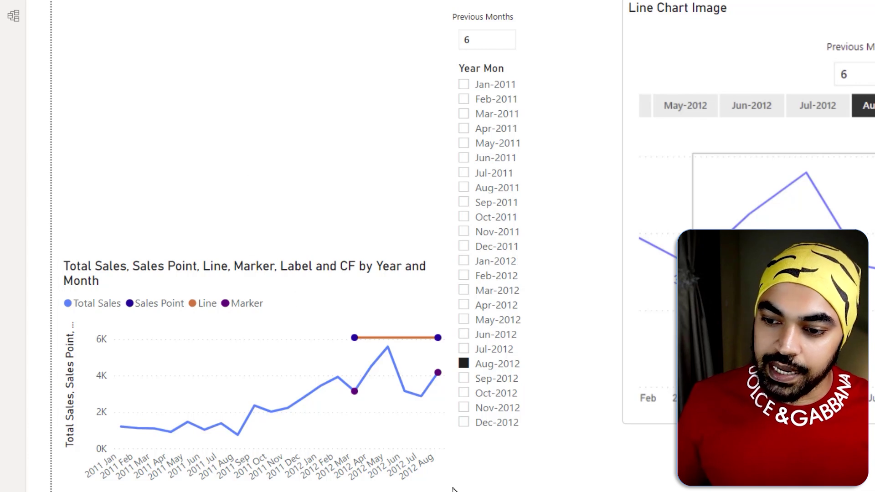
{"action": "left_click", "coordinate": [734, 235]}
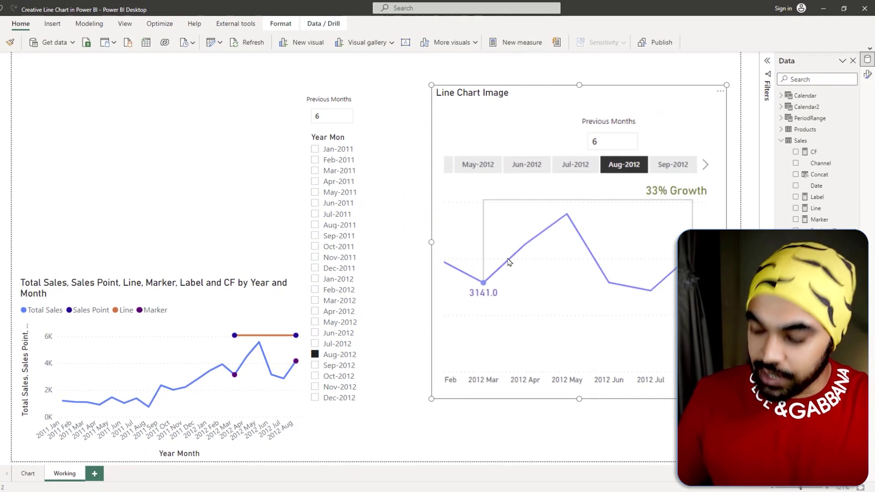
{"action": "key", "text": "Delete"}
Move the Previous Months and Year Mon slicers together toward the right edge of the report page
{"action": "left_click", "coordinate": [367, 248]}
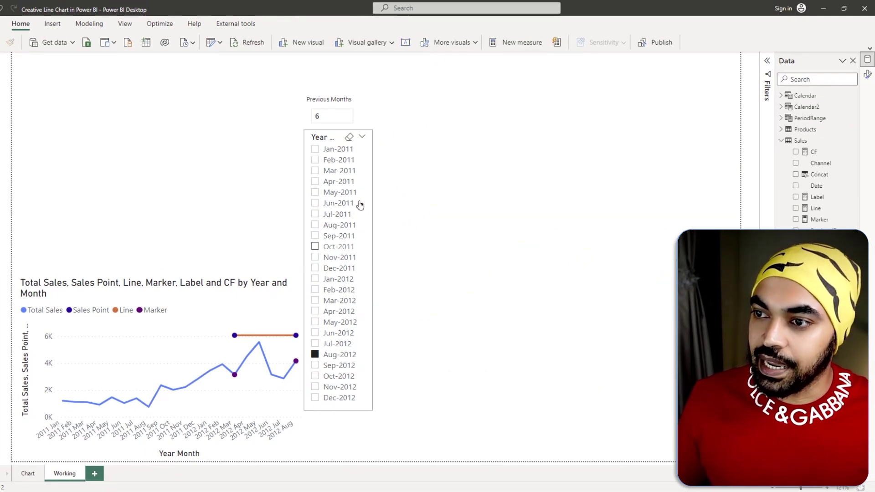
{"action": "left_click", "coordinate": [335, 99], "text": "ctrl"}
{"action": "left_click_drag", "start_coordinate": [335, 99], "coordinate": [671, 99]}
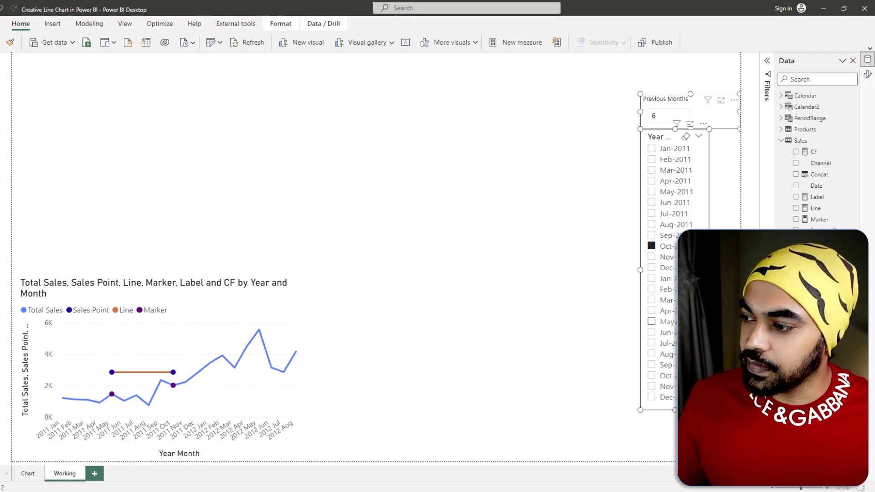
Select Aug-2012 in the Year Mon slicer and widen the line chart into the freed space
{"action": "left_click", "coordinate": [672, 355]}
{"action": "left_click", "coordinate": [505, 326]}
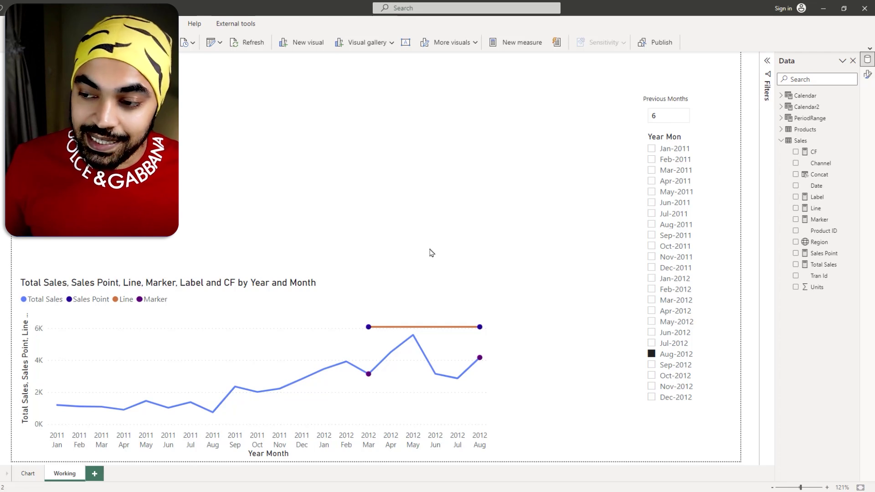
Examine the chart's legend and title measures, and the gaps between the Sales Point and Marker dots needing vertical lines
{"action": "mouse_move", "coordinate": [160, 295]}
{"action": "left_mouse_down"}
{"action": "mouse_move", "coordinate": [30, 304]}
{"action": "mouse_move", "coordinate": [175, 300]}
{"action": "left_mouse_up"}
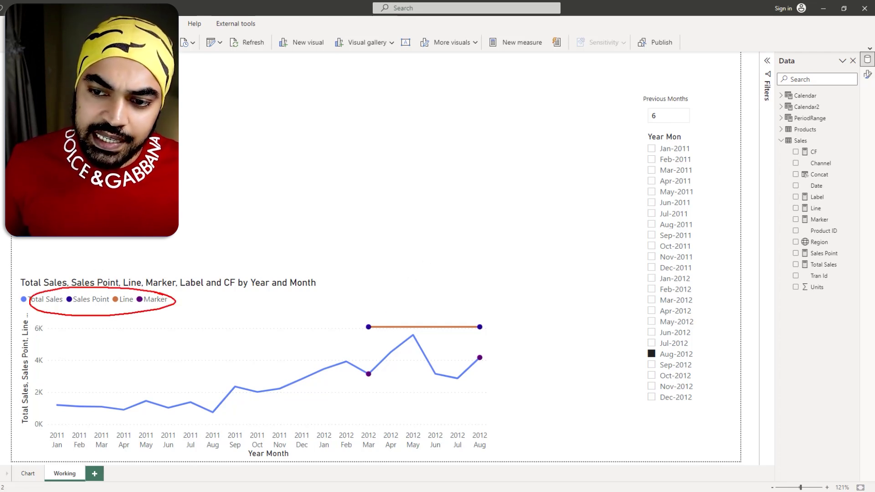
{"action": "left_click_drag", "start_coordinate": [215, 272], "coordinate": [271, 293]}
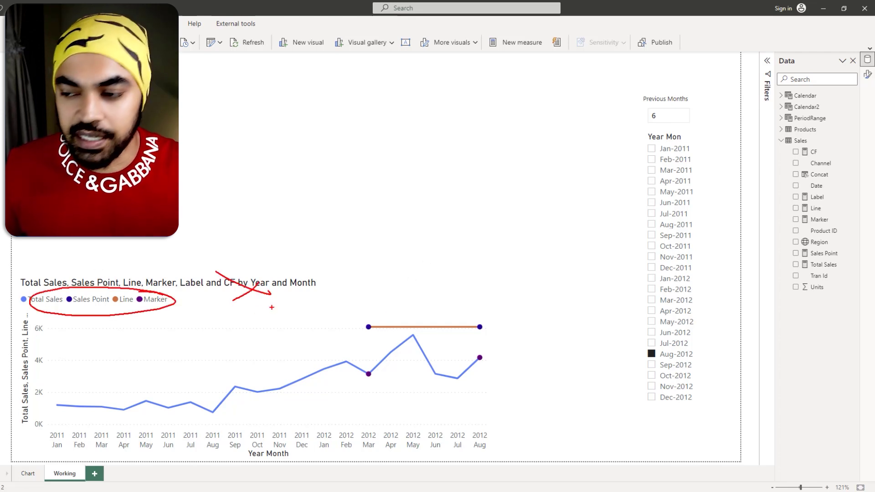
{"action": "key", "text": "Escape"}
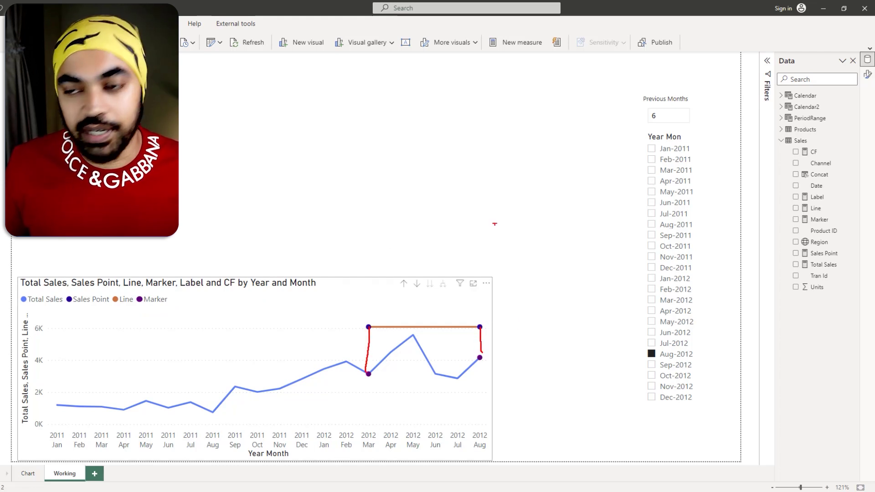
{"action": "key", "text": "Escape"}
Enable error bars for the line chart's Total Sales series and review their bound and bar options
{"action": "left_click", "coordinate": [366, 301]}
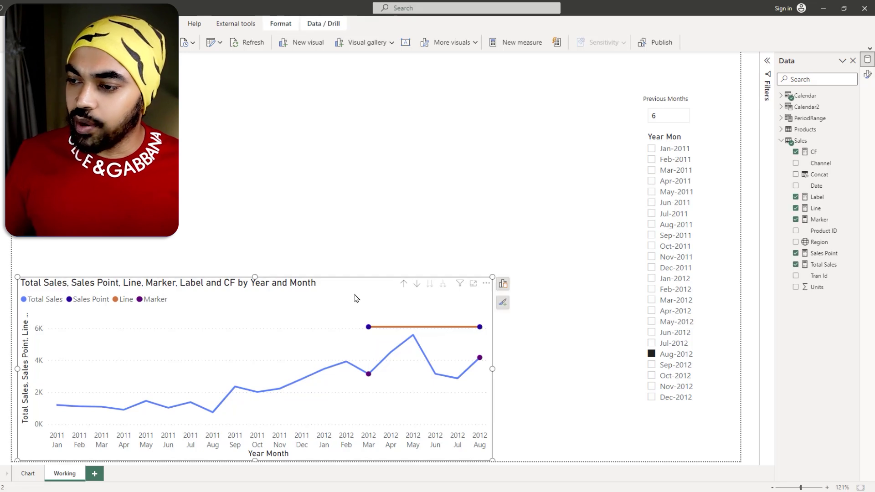
{"action": "left_click", "coordinate": [866, 74]}
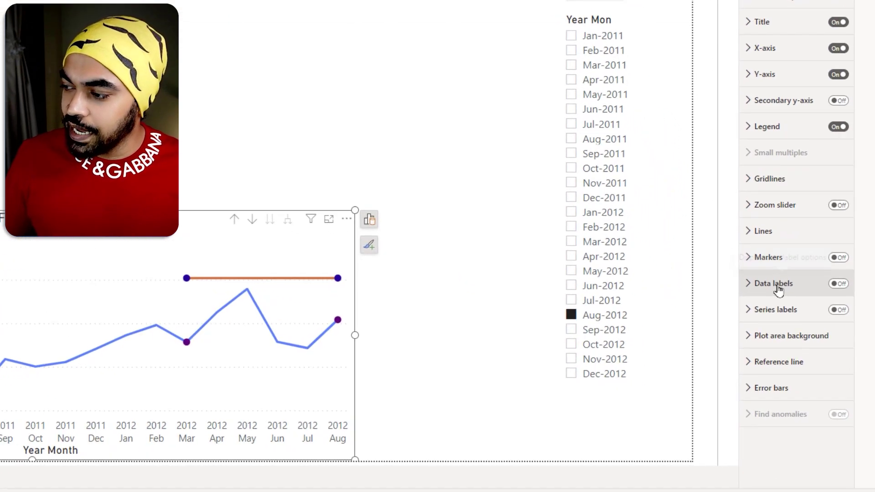
{"action": "left_click", "coordinate": [771, 388]}
{"action": "scroll", "coordinate": [781, 383], "scroll_direction": "down", "scroll_amount": 5}
{"action": "left_click", "coordinate": [835, 279]}
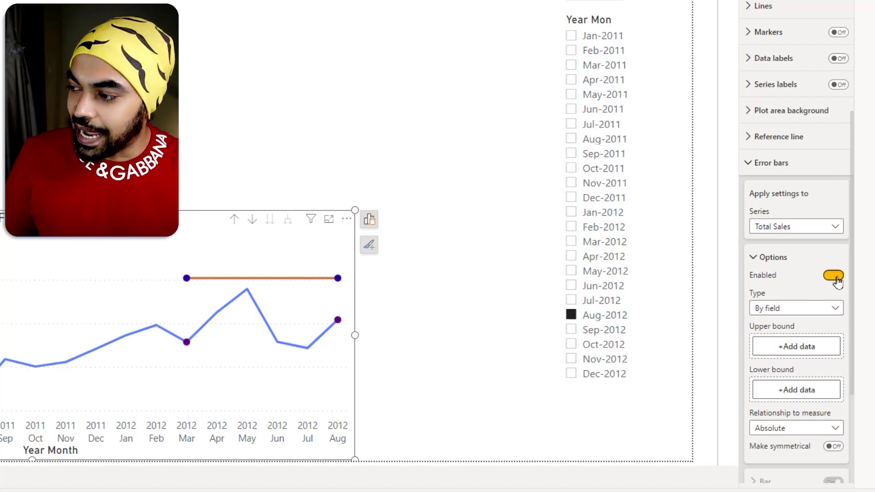
{"action": "scroll", "coordinate": [801, 279], "scroll_direction": "down", "scroll_amount": 5}
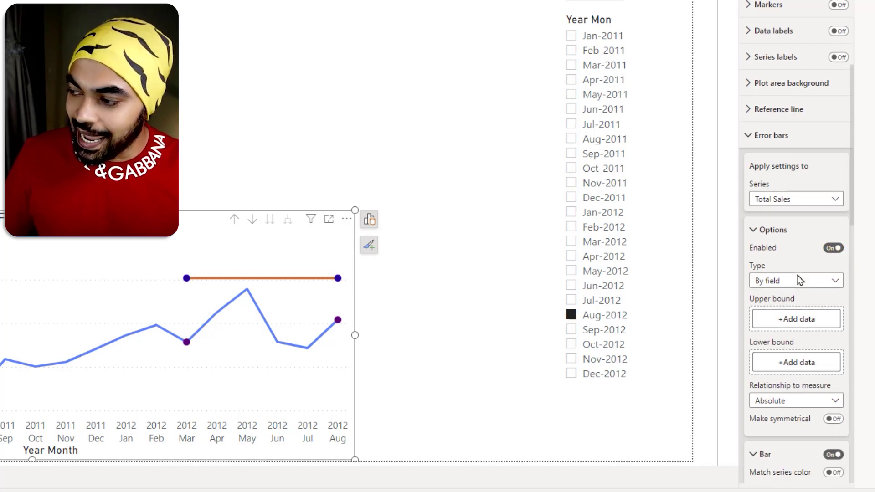
{"action": "scroll", "coordinate": [800, 297], "scroll_direction": "down", "scroll_amount": 3}
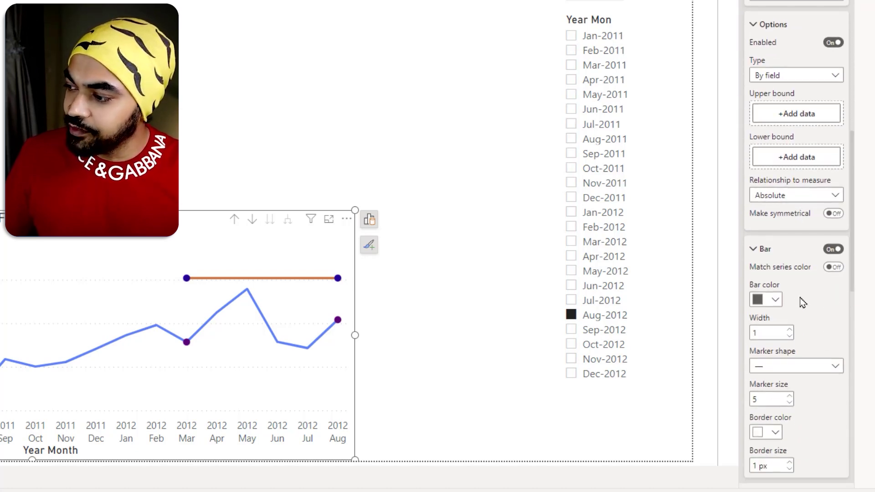
Set the Sales Point measure as the upper bound of the Total Sales error bars
{"action": "scroll", "coordinate": [801, 301], "scroll_direction": "down", "scroll_amount": 3}
{"action": "scroll", "coordinate": [803, 235], "scroll_direction": "up", "scroll_amount": 3}
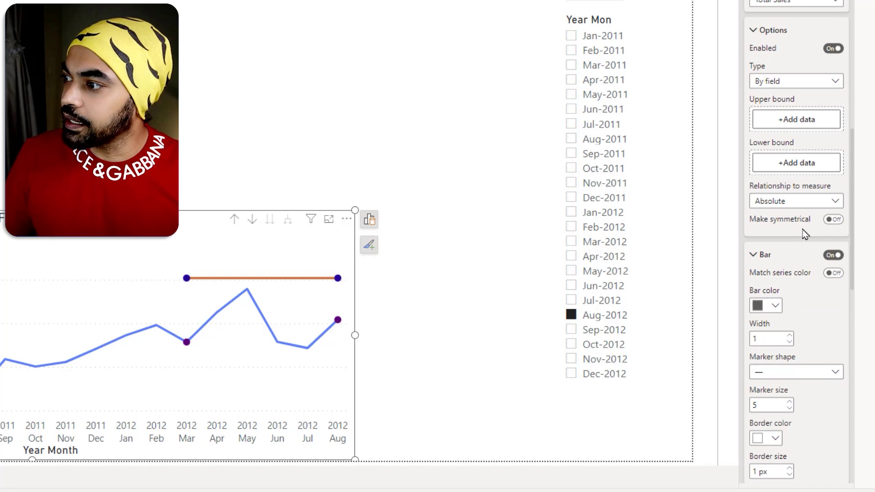
{"action": "left_click", "coordinate": [798, 125]}
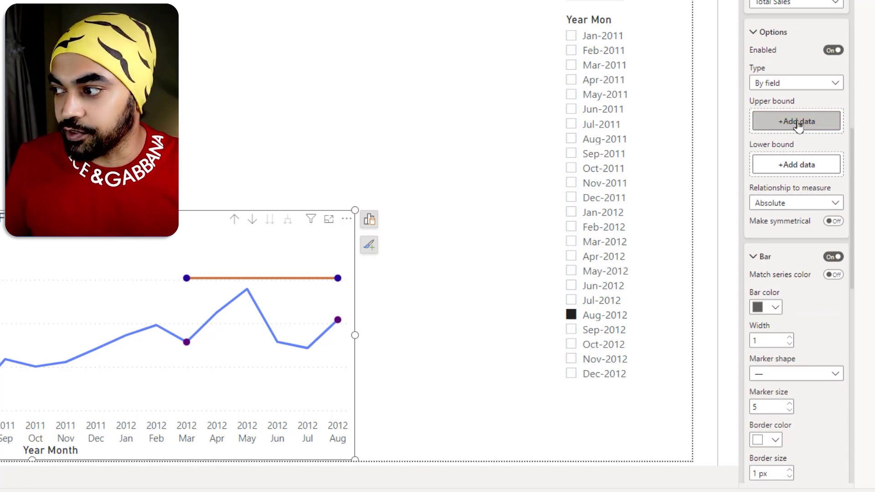
{"action": "left_click", "coordinate": [798, 125]}
{"action": "left_click", "coordinate": [667, 140]}
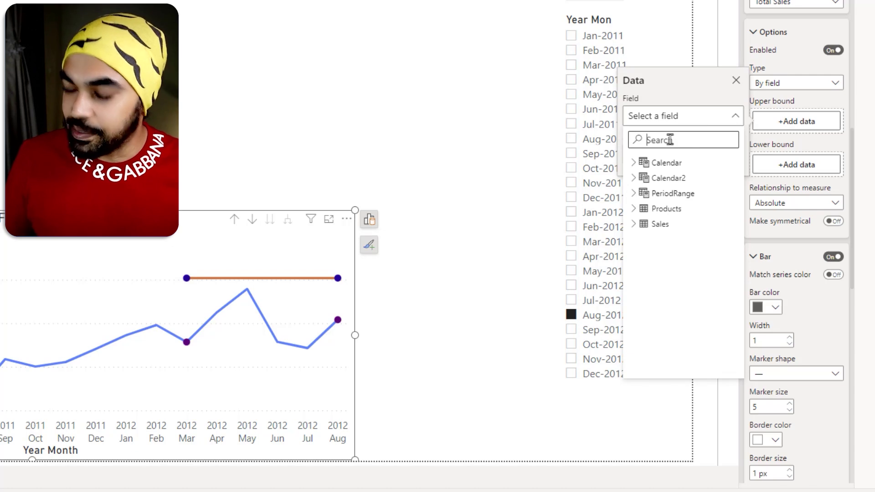
{"action": "type", "text": "sales"}
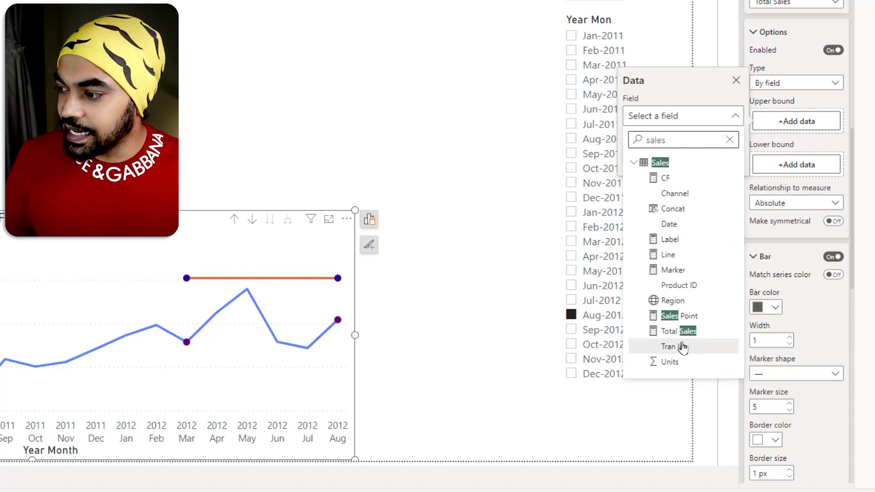
{"action": "left_click", "coordinate": [680, 321]}
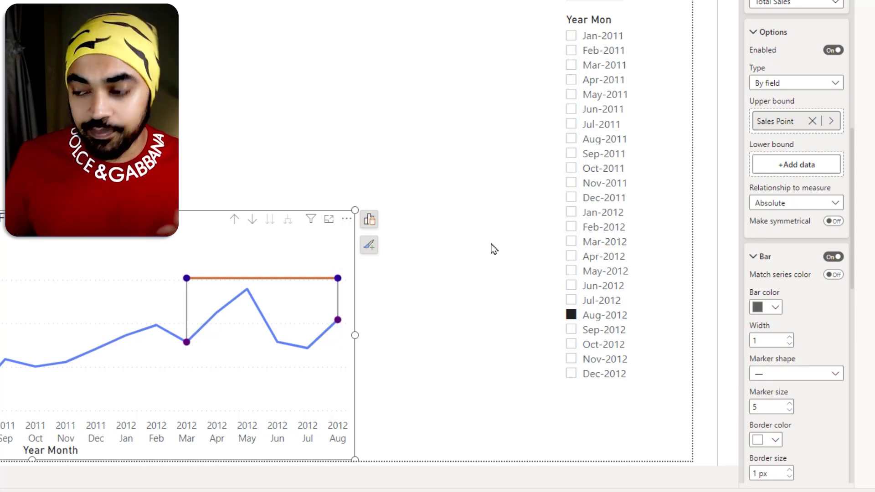
Remove the Sales Point measure from the line chart's Y-axis, keeping Total Sales, Line and Marker
{"action": "left_click", "coordinate": [289, 92]}
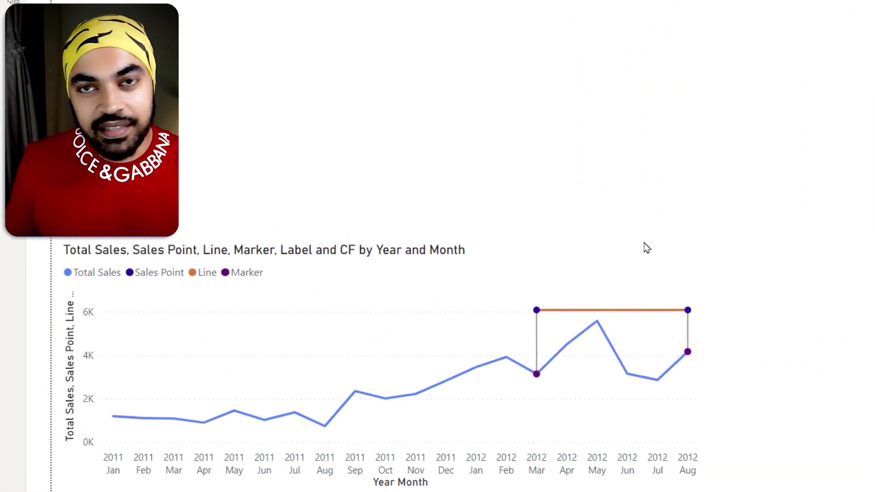
{"action": "left_click", "coordinate": [590, 283]}
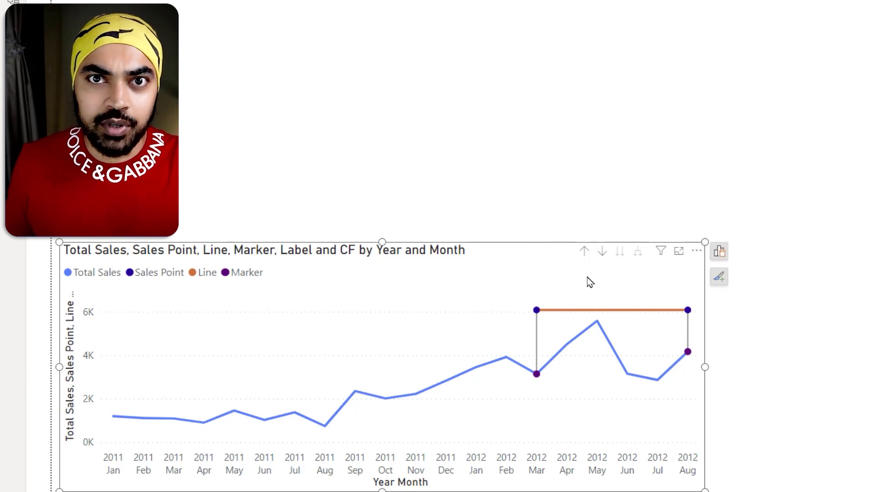
{"action": "left_click", "coordinate": [719, 251]}
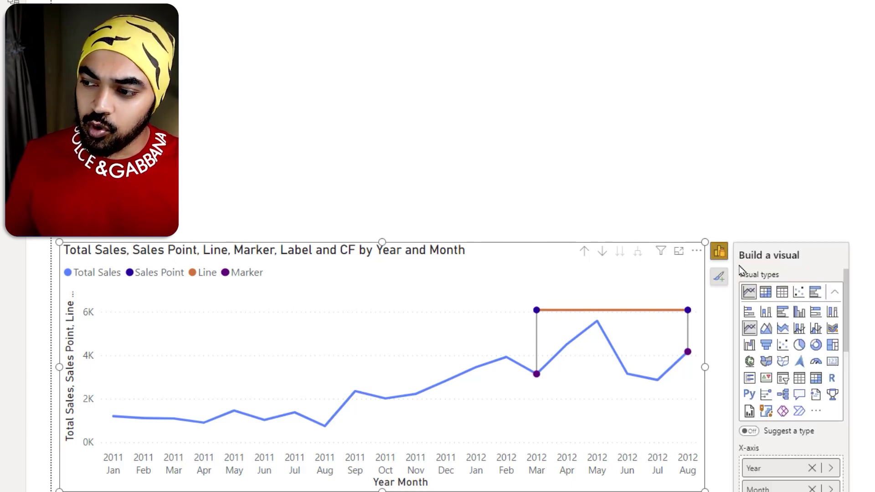
{"action": "scroll", "coordinate": [774, 323], "scroll_direction": "down", "scroll_amount": 5}
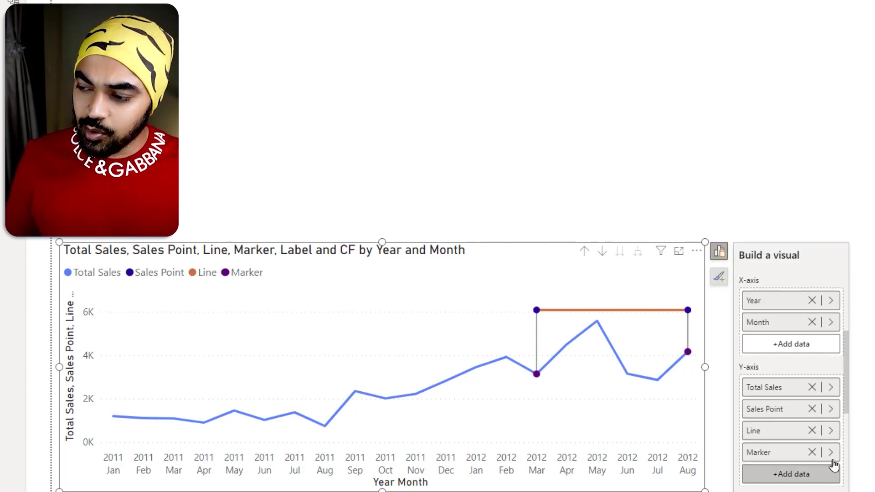
{"action": "mouse_move", "coordinate": [124, 423]}
{"action": "left_mouse_down"}
{"action": "mouse_move", "coordinate": [214, 415]}
{"action": "mouse_move", "coordinate": [306, 421]}
{"action": "mouse_move", "coordinate": [385, 400]}
{"action": "left_mouse_up"}
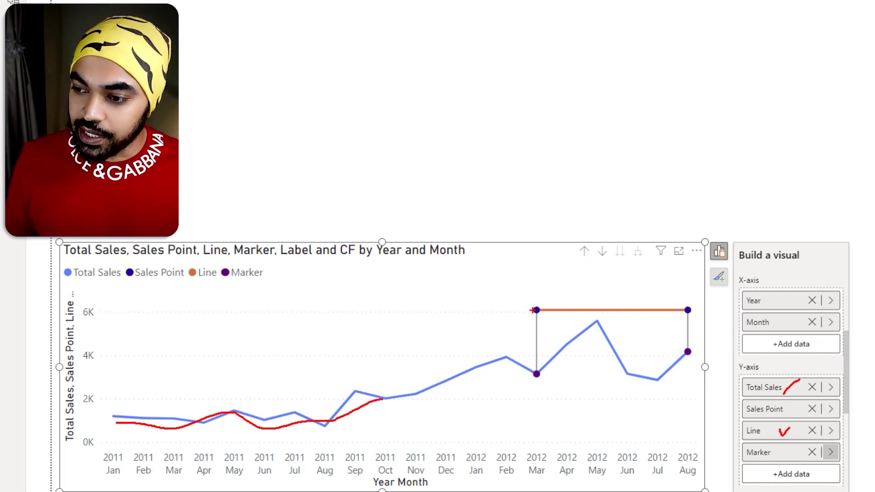
{"action": "mouse_move", "coordinate": [532, 310]}
{"action": "left_mouse_down"}
{"action": "mouse_move", "coordinate": [671, 309]}
{"action": "mouse_move", "coordinate": [636, 295]}
{"action": "mouse_move", "coordinate": [659, 280]}
{"action": "left_mouse_up"}
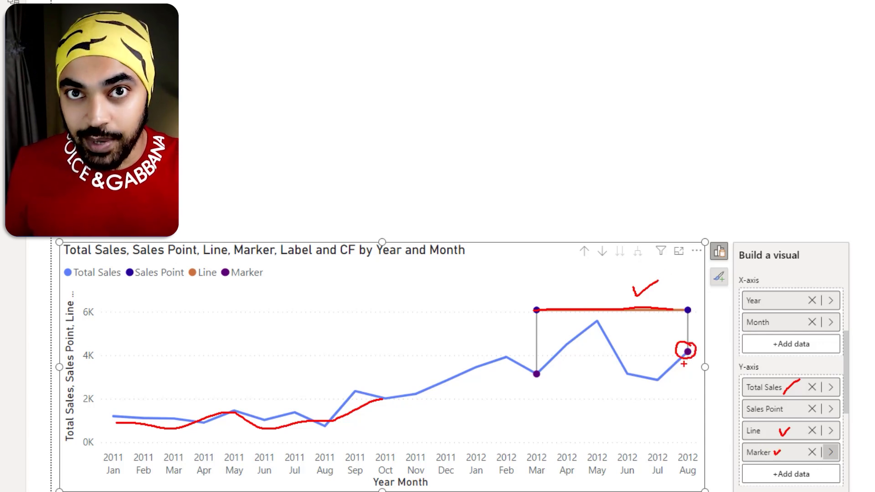
{"action": "left_click_drag", "start_coordinate": [791, 402], "coordinate": [733, 412]}
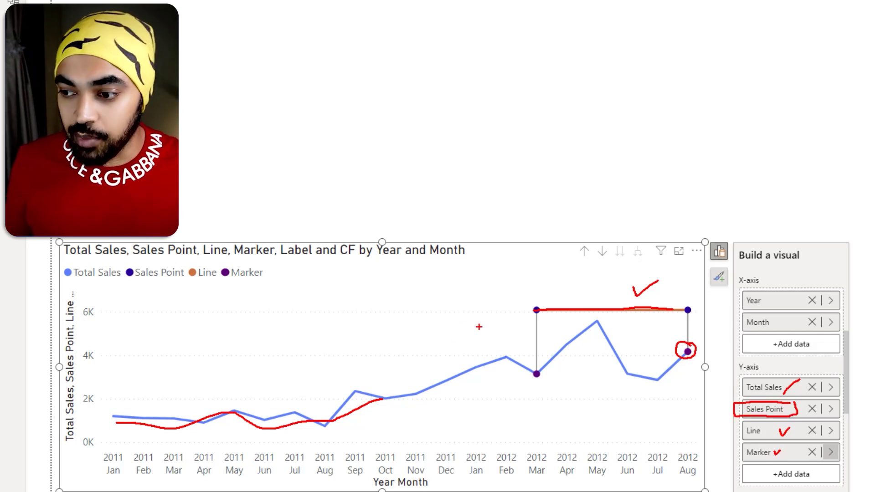
{"action": "left_click_drag", "start_coordinate": [523, 300], "coordinate": [557, 410]}
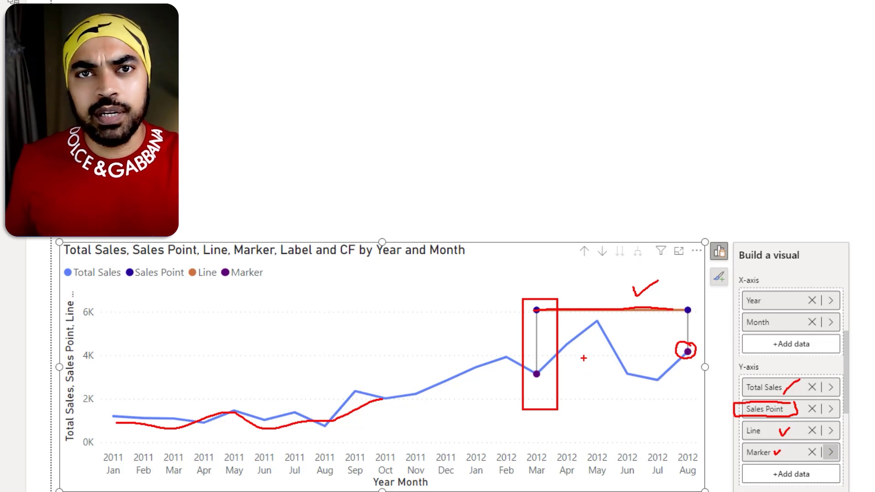
{"action": "key", "text": "Escape"}
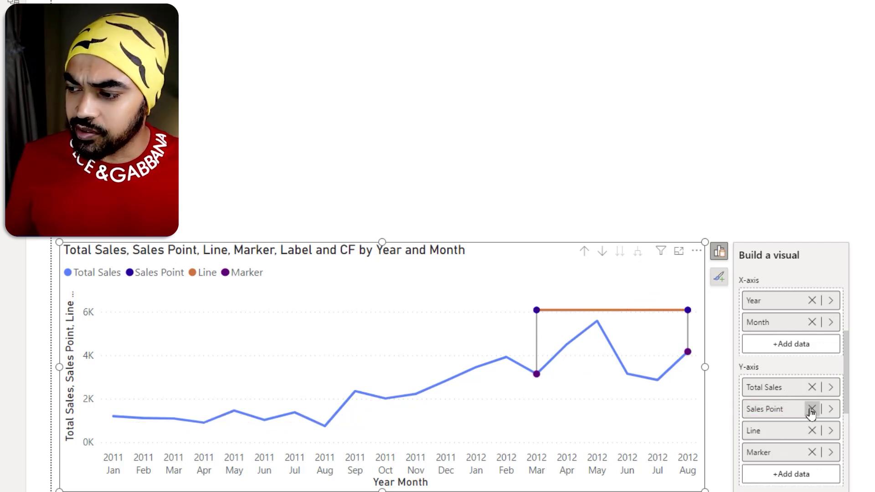
{"action": "left_click", "coordinate": [812, 409]}
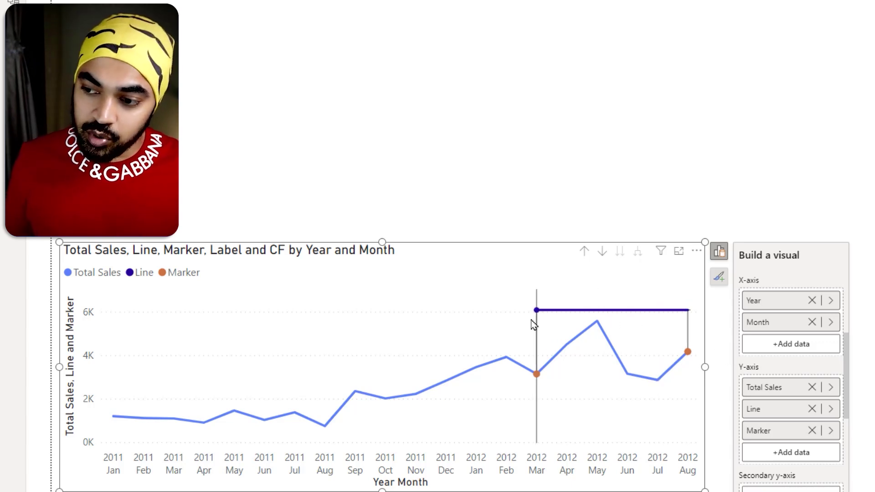
{"action": "mouse_move", "coordinate": [528, 300]}
{"action": "left_mouse_down"}
{"action": "mouse_move", "coordinate": [549, 312]}
{"action": "mouse_move", "coordinate": [706, 323]}
{"action": "left_mouse_up"}
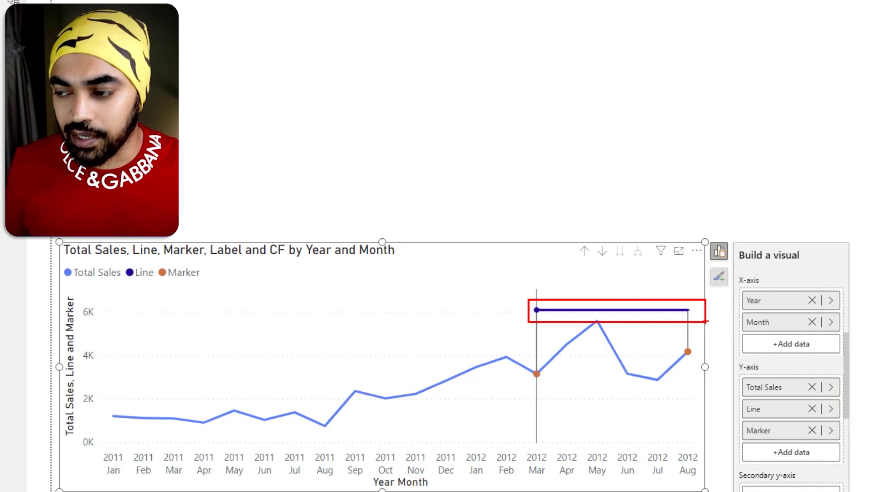
{"action": "key", "text": "Escape"}
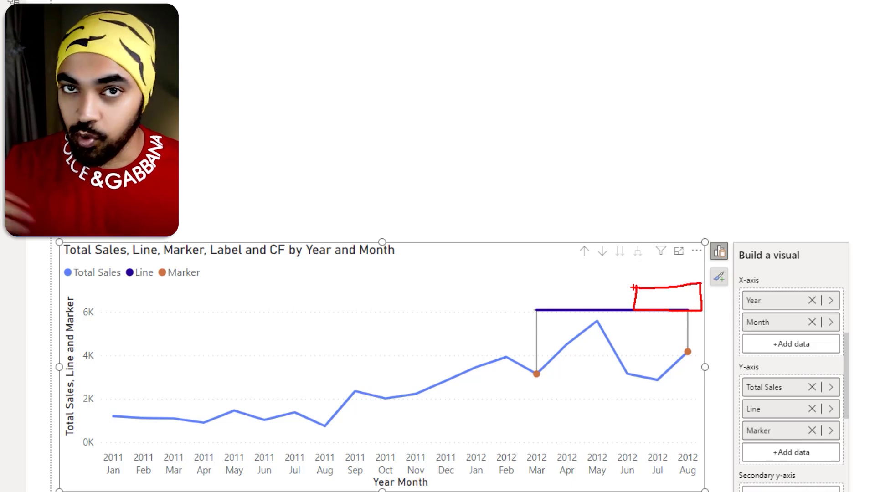
{"action": "key", "text": "Escape"}
Turn on data labels for the line chart in its full formatting options
{"action": "left_click", "coordinate": [716, 283]}
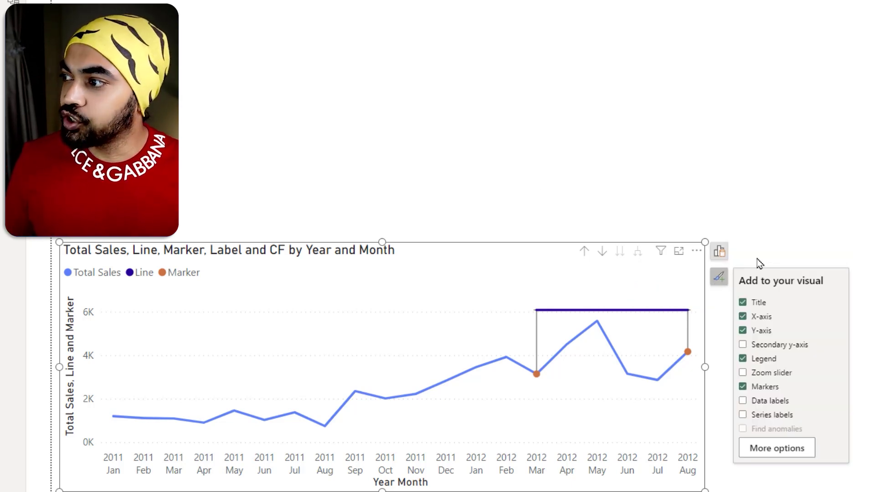
{"action": "left_click", "coordinate": [787, 453]}
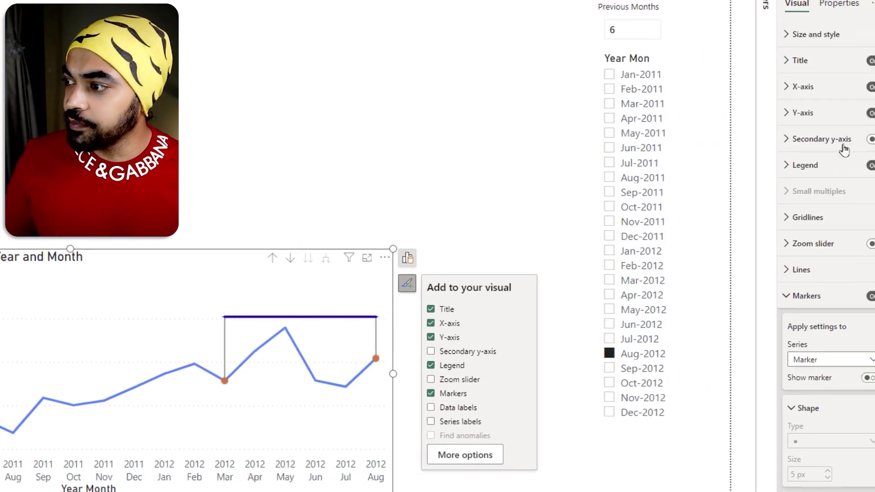
{"action": "scroll", "coordinate": [790, 198], "scroll_direction": "down", "scroll_amount": 3}
{"action": "left_click", "coordinate": [781, 153]}
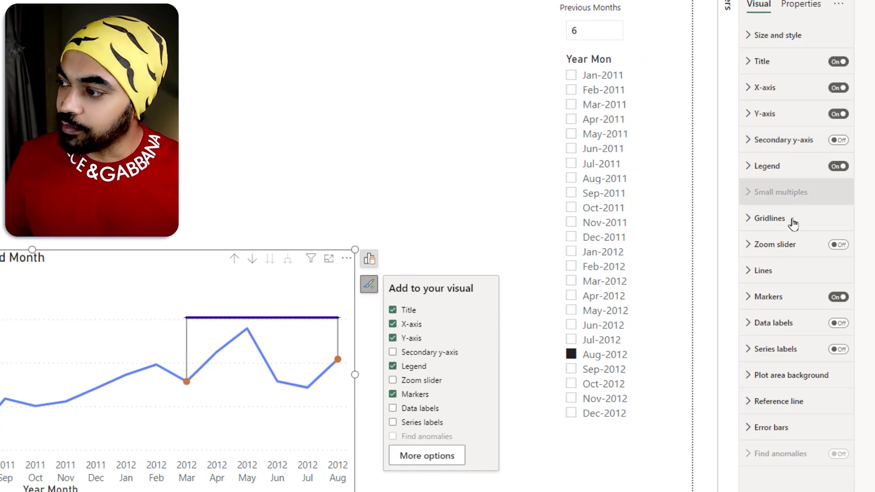
{"action": "left_click", "coordinate": [838, 324]}
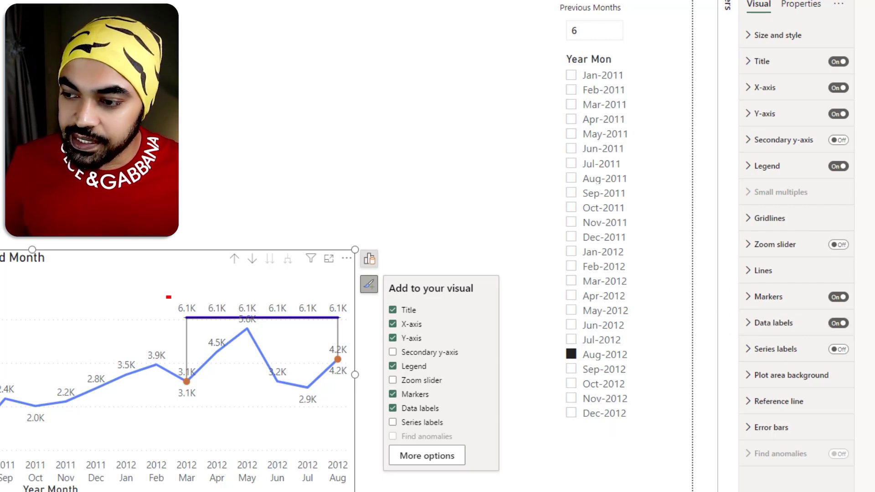
{"action": "left_click_drag", "start_coordinate": [168, 297], "coordinate": [363, 322]}
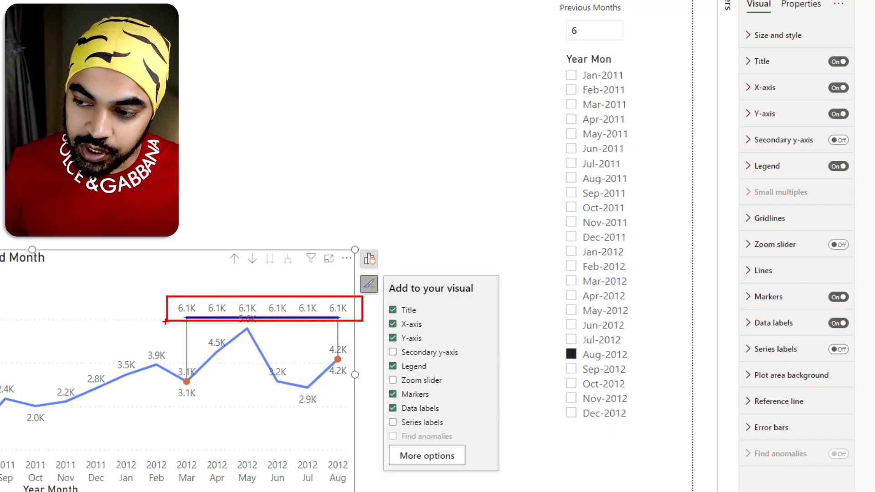
{"action": "key", "text": "Escape"}
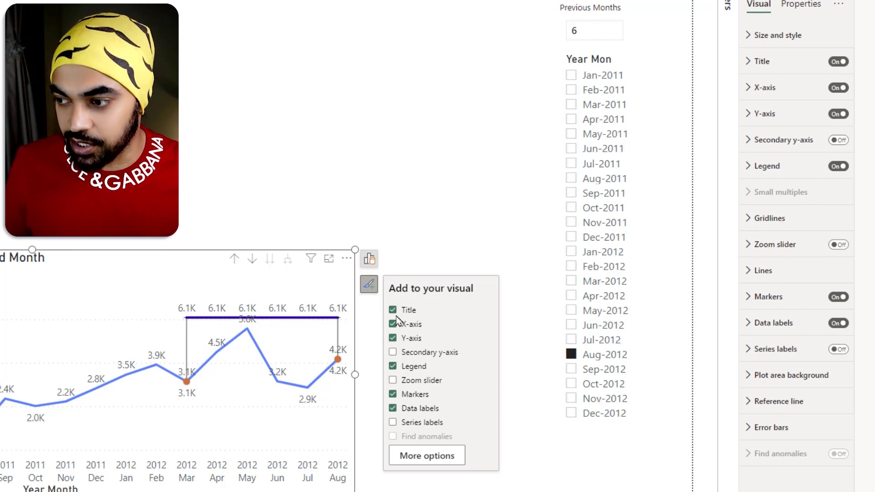
Hide the data labels of the Total Sales and Marker series
{"action": "left_click", "coordinate": [783, 329]}
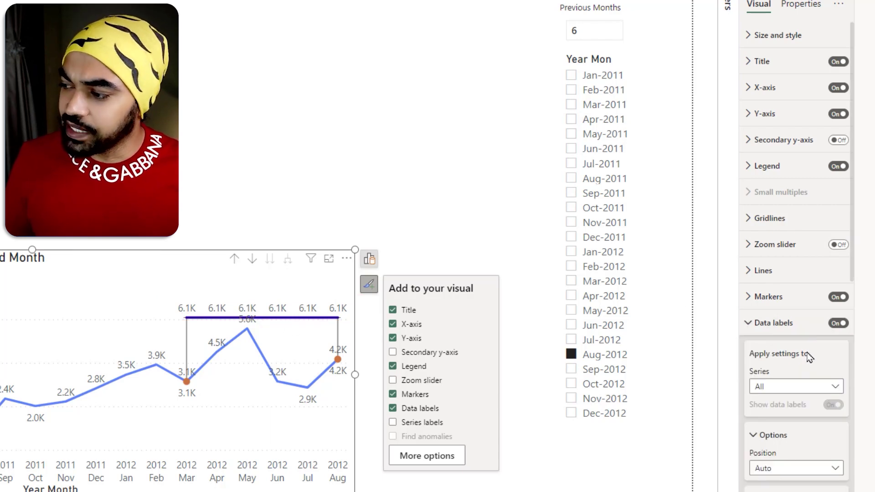
{"action": "scroll", "coordinate": [802, 353], "scroll_direction": "down", "scroll_amount": 3}
{"action": "left_click", "coordinate": [790, 241]}
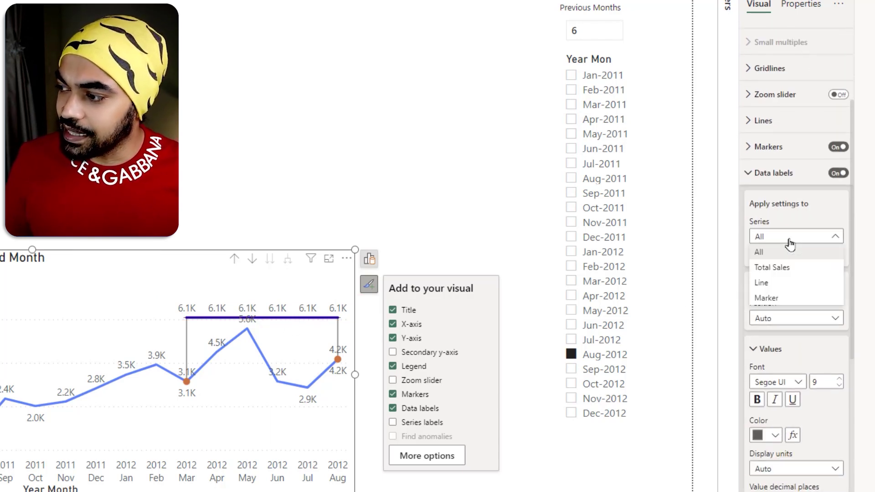
{"action": "left_click", "coordinate": [790, 241]}
{"action": "left_click", "coordinate": [801, 242]}
{"action": "left_click", "coordinate": [772, 267]}
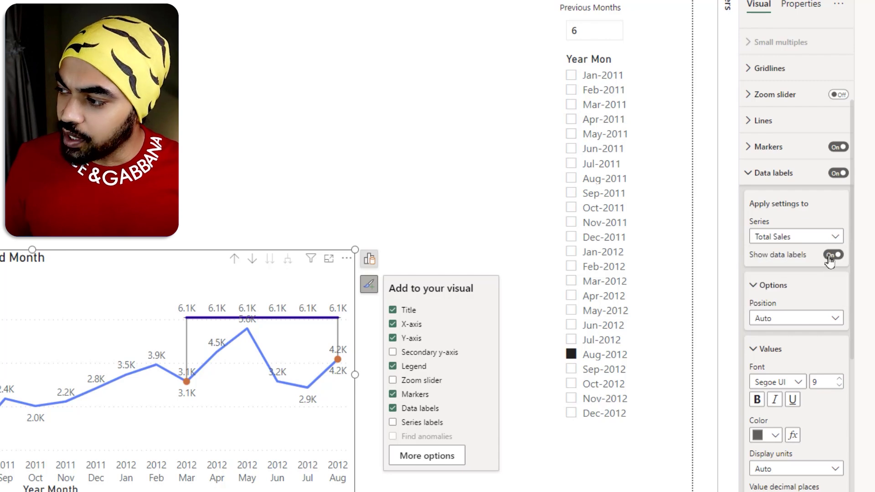
{"action": "left_click", "coordinate": [834, 254]}
{"action": "left_click", "coordinate": [809, 237]}
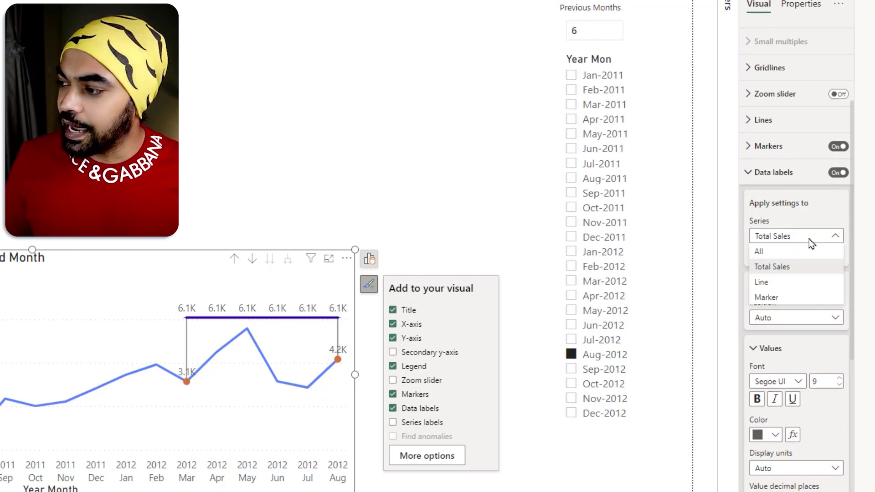
{"action": "left_click", "coordinate": [791, 298]}
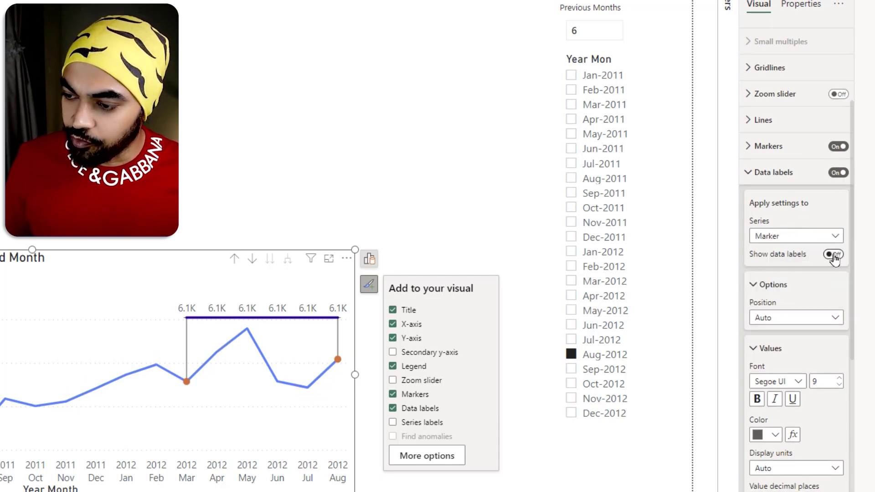
Enable a custom label for the Line series' data labels and use the Label measure from the Sales table as its field
{"action": "left_click", "coordinate": [810, 243]}
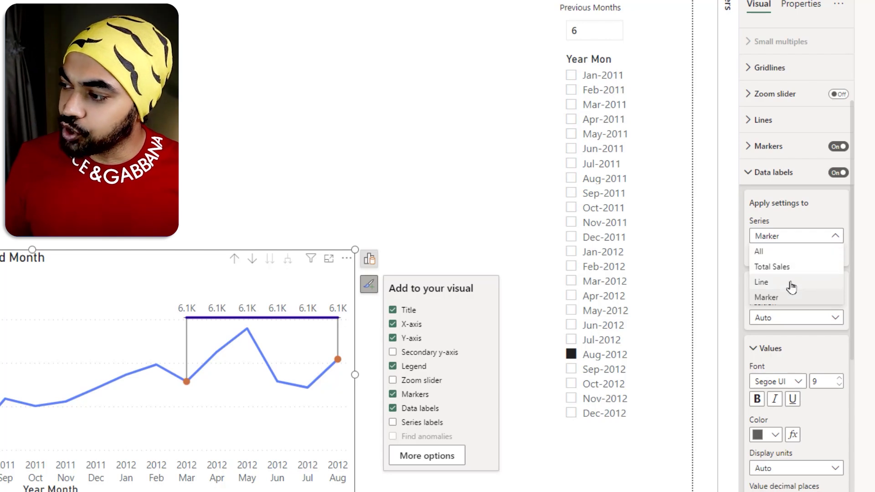
{"action": "left_click", "coordinate": [791, 283]}
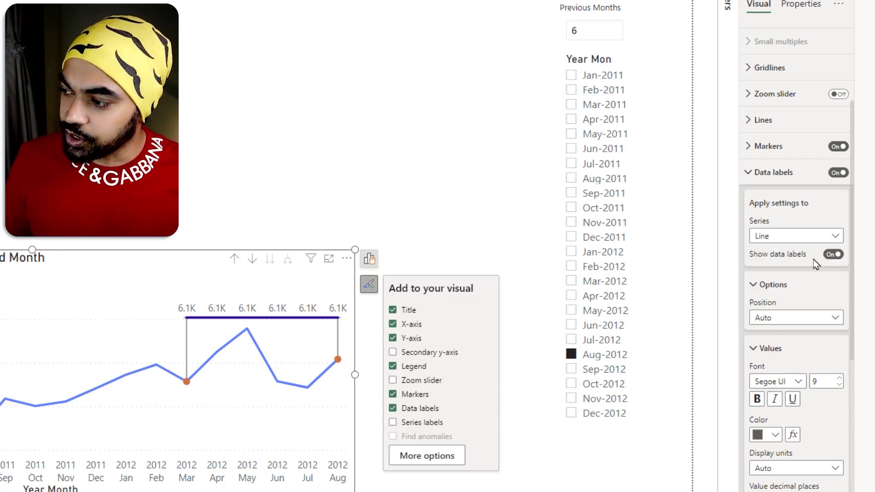
{"action": "scroll", "coordinate": [812, 287], "scroll_direction": "down", "scroll_amount": 3}
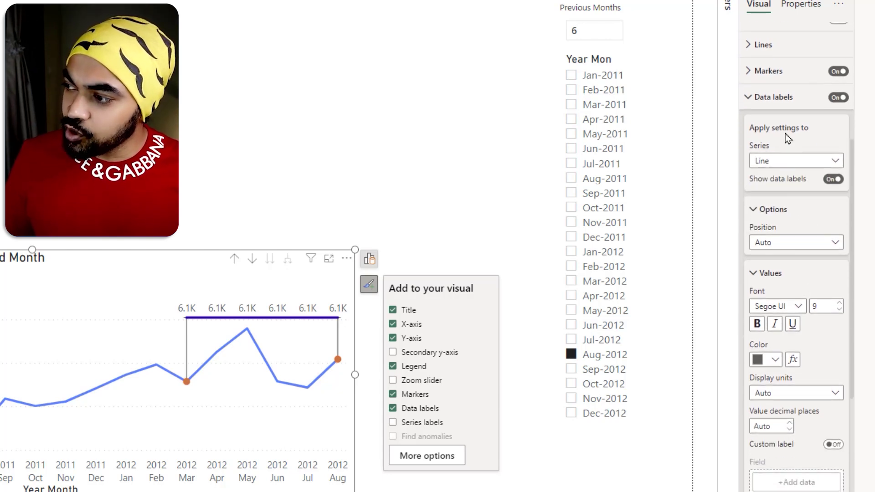
{"action": "scroll", "coordinate": [776, 244], "scroll_direction": "down", "scroll_amount": 3}
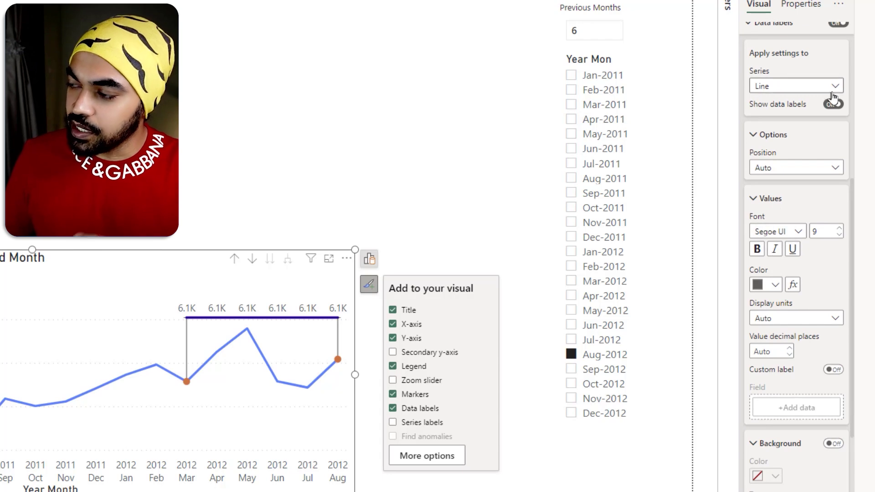
{"action": "scroll", "coordinate": [830, 371], "scroll_direction": "down", "scroll_amount": 3}
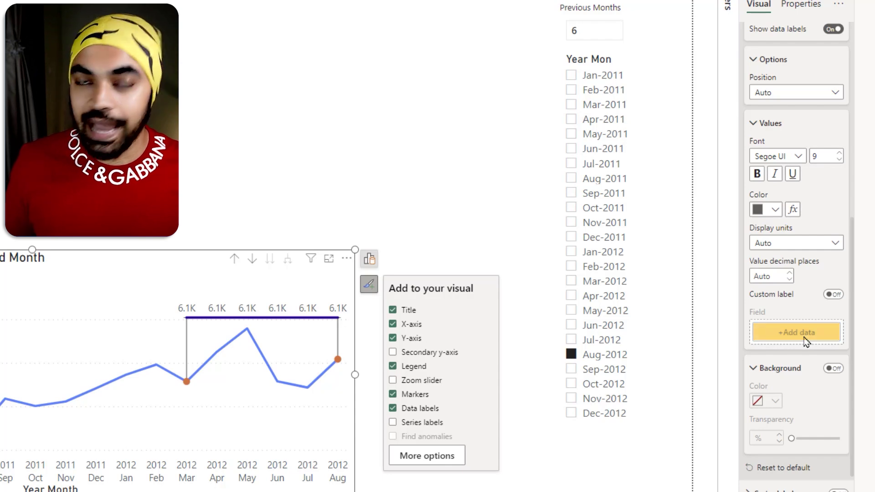
{"action": "left_click", "coordinate": [833, 295]}
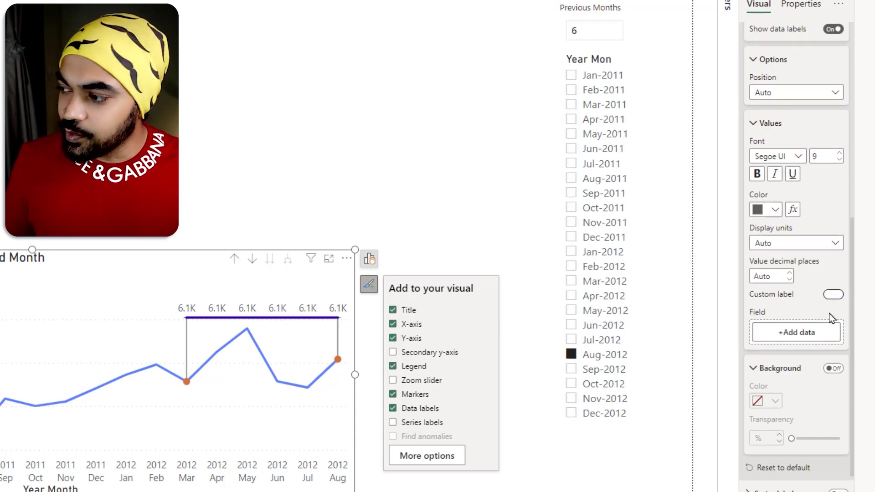
{"action": "left_click", "coordinate": [814, 336]}
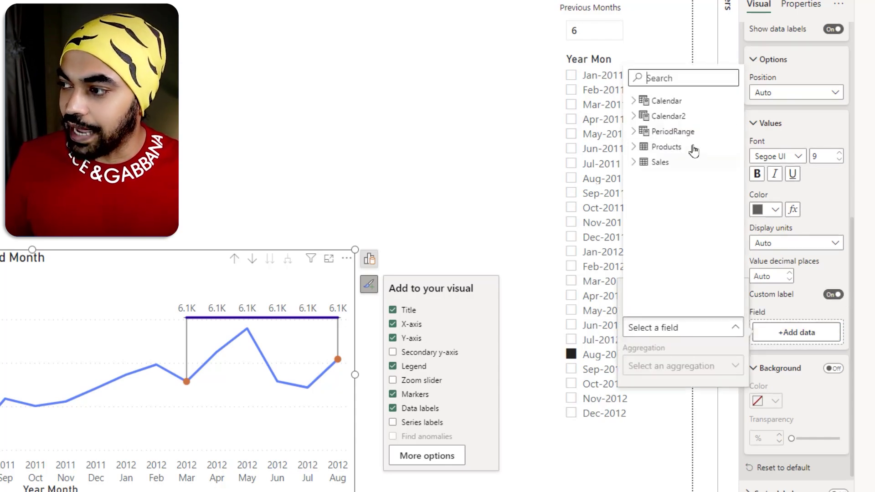
{"action": "type", "text": "label"}
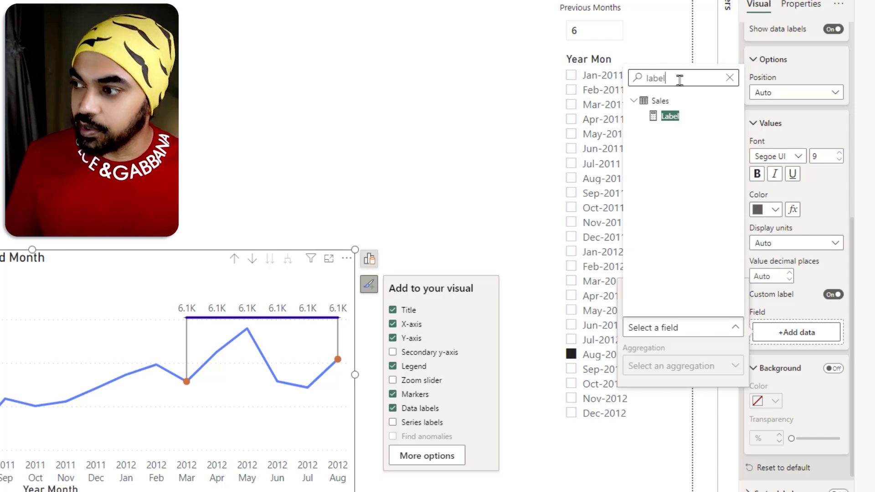
{"action": "left_click", "coordinate": [669, 118]}
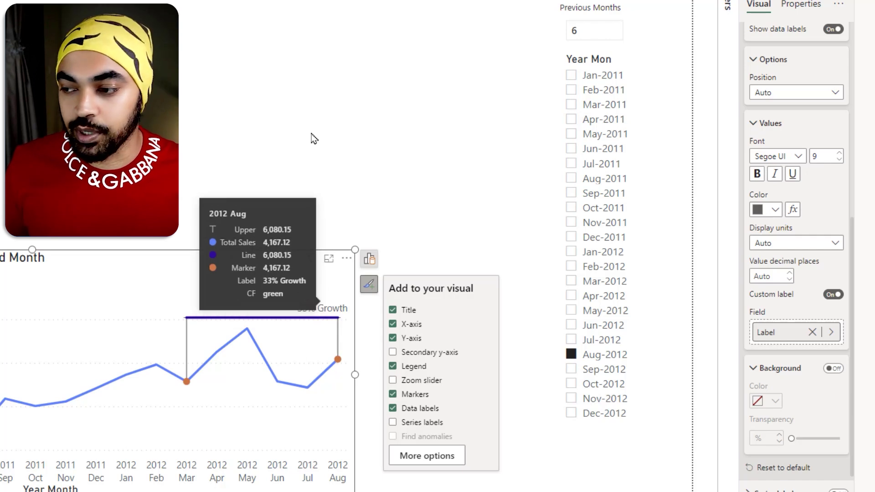
Format the Line series' data label color conditionally by field value, based on the CF measure
{"action": "left_click", "coordinate": [793, 213]}
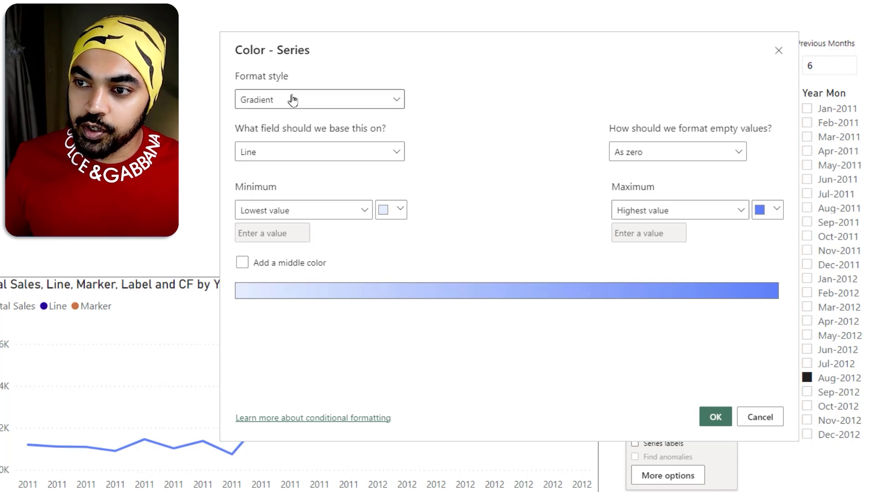
{"action": "left_click", "coordinate": [289, 99]}
{"action": "left_click", "coordinate": [288, 170]}
{"action": "left_click", "coordinate": [292, 152]}
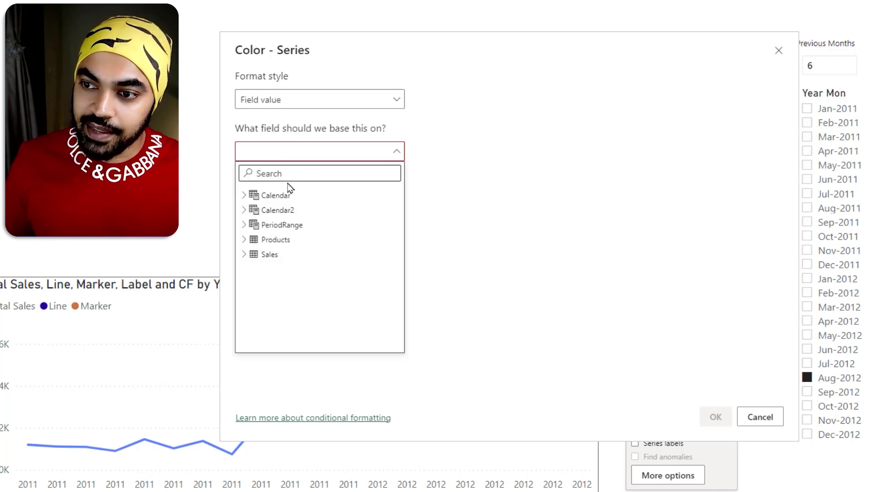
{"action": "type", "text": "cf"}
{"action": "left_click", "coordinate": [276, 210]}
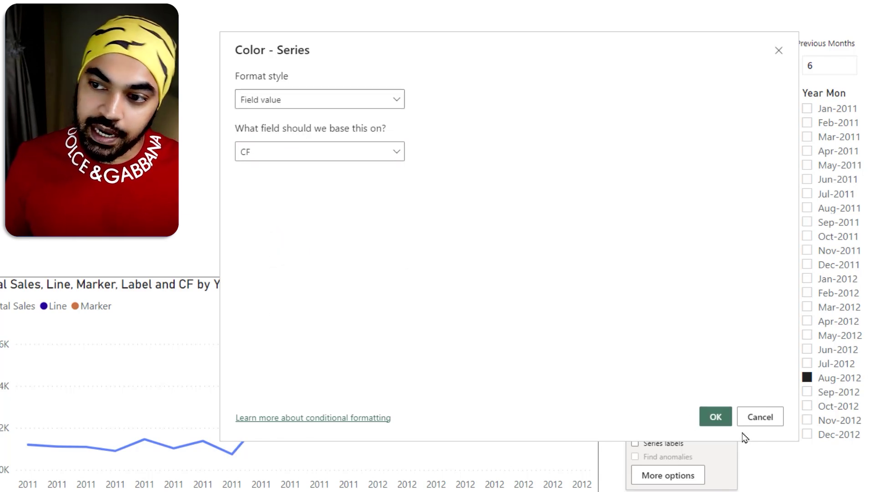
{"action": "left_click", "coordinate": [715, 417]}
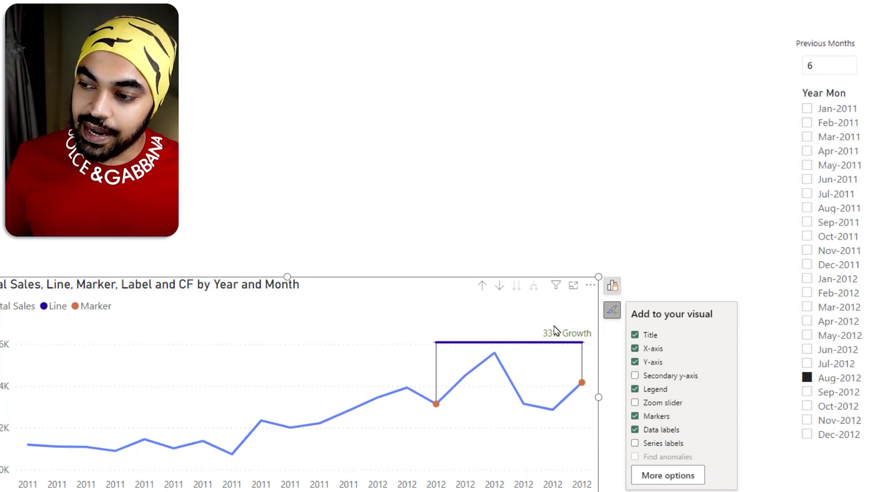
Check the growth label and its color on the line chart by selecting Jul-2012, Jun-2012, May-2012 and Apr-2012 in the Year Mon slicer
{"action": "left_click", "coordinate": [835, 364]}
{"action": "left_click", "coordinate": [836, 350]}
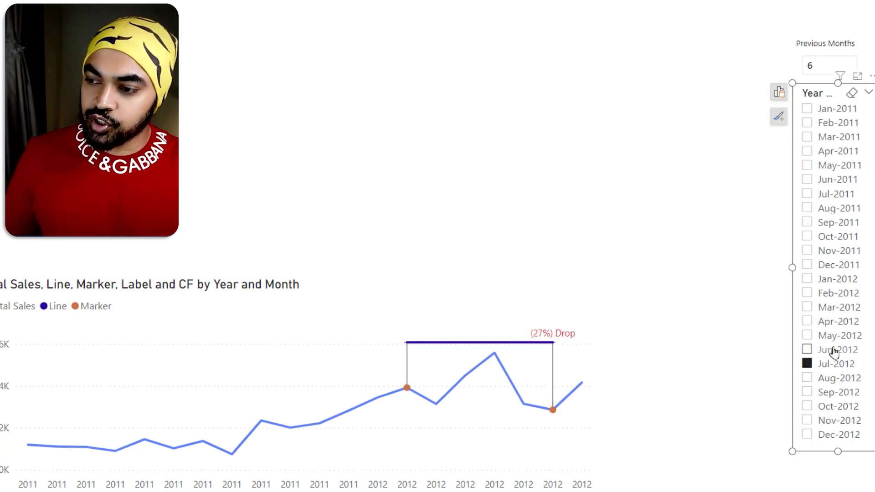
{"action": "left_click", "coordinate": [836, 335]}
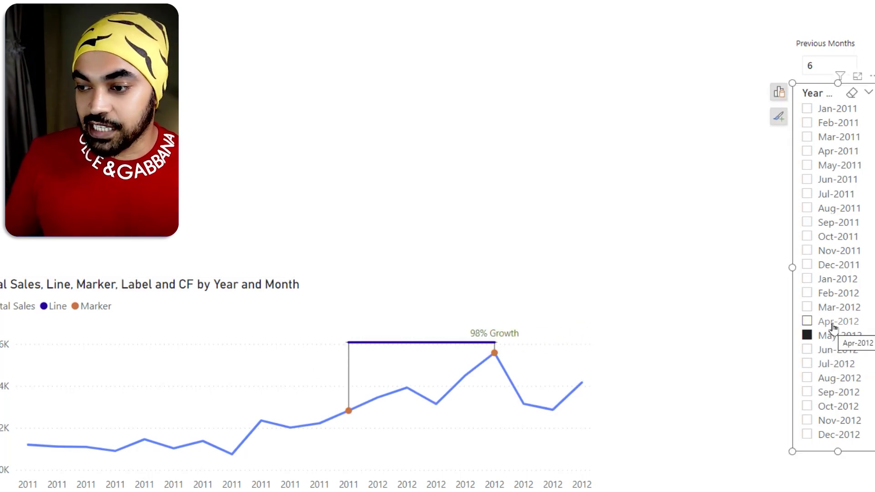
{"action": "left_click", "coordinate": [834, 322]}
{"action": "left_click", "coordinate": [551, 203]}
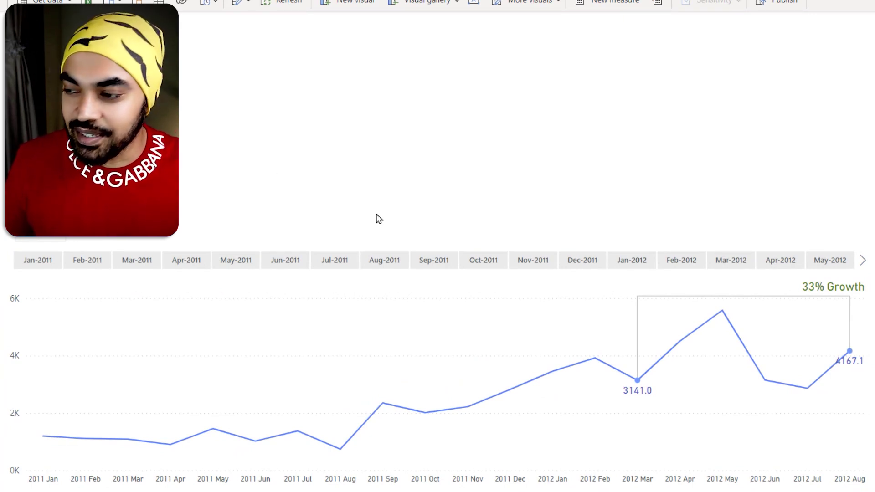
Check the finished chart's growth bracket by selecting Sep-2011 and Oct-2011 in the horizontal month slicer
{"action": "left_click", "coordinate": [443, 263]}
{"action": "left_click", "coordinate": [486, 262]}
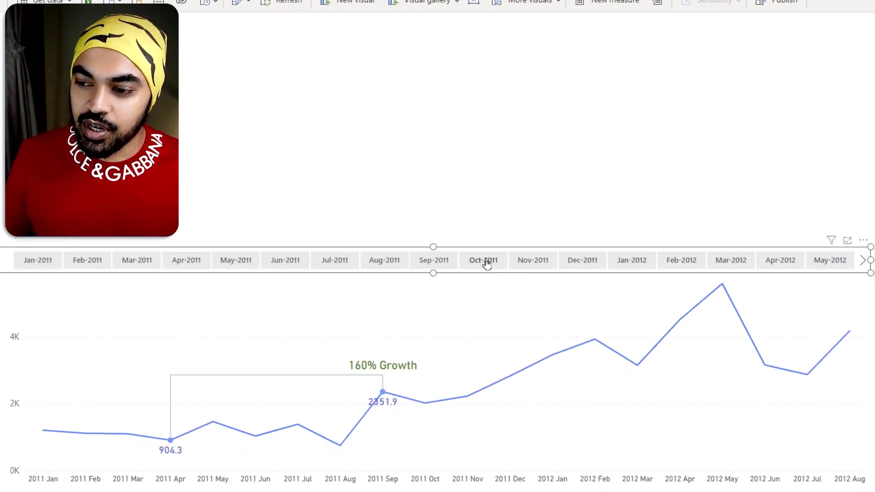
{"action": "left_click", "coordinate": [509, 196]}
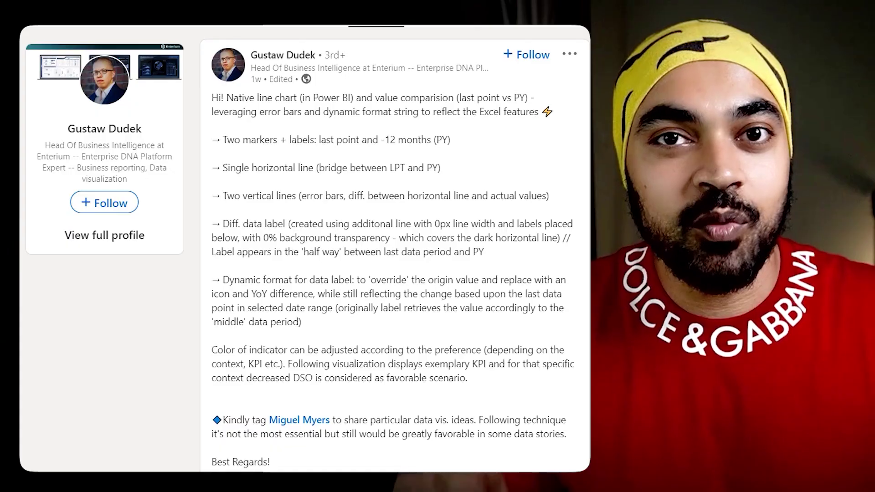
{"action": "scroll", "coordinate": [394, 255], "scroll_direction": "down", "scroll_amount": 1}
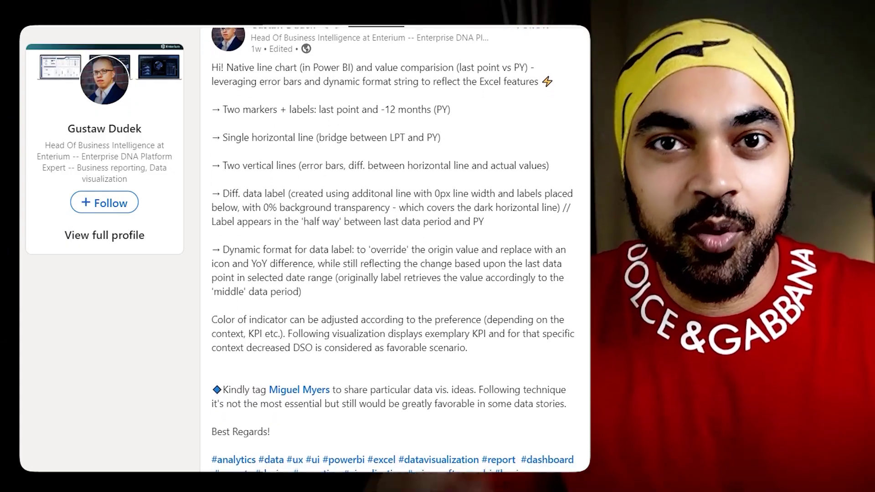
{"action": "scroll", "coordinate": [395, 249], "scroll_direction": "down", "scroll_amount": 2}
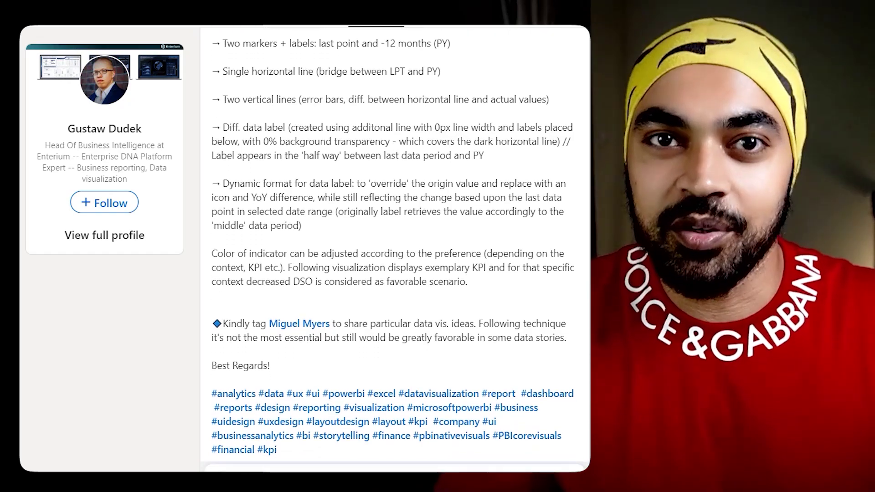